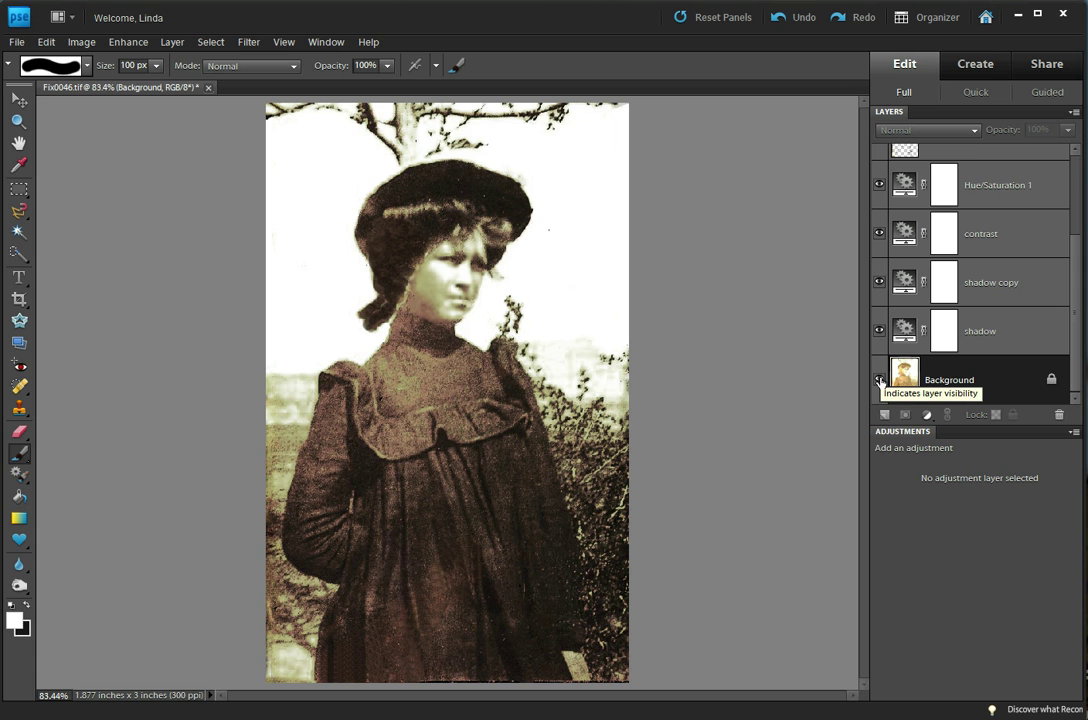
# Hide every layer except the Background so that only the original photo is shown.
pyautogui.keyDown('alt'); pyautogui.click(879, 380); pyautogui.keyUp('alt')
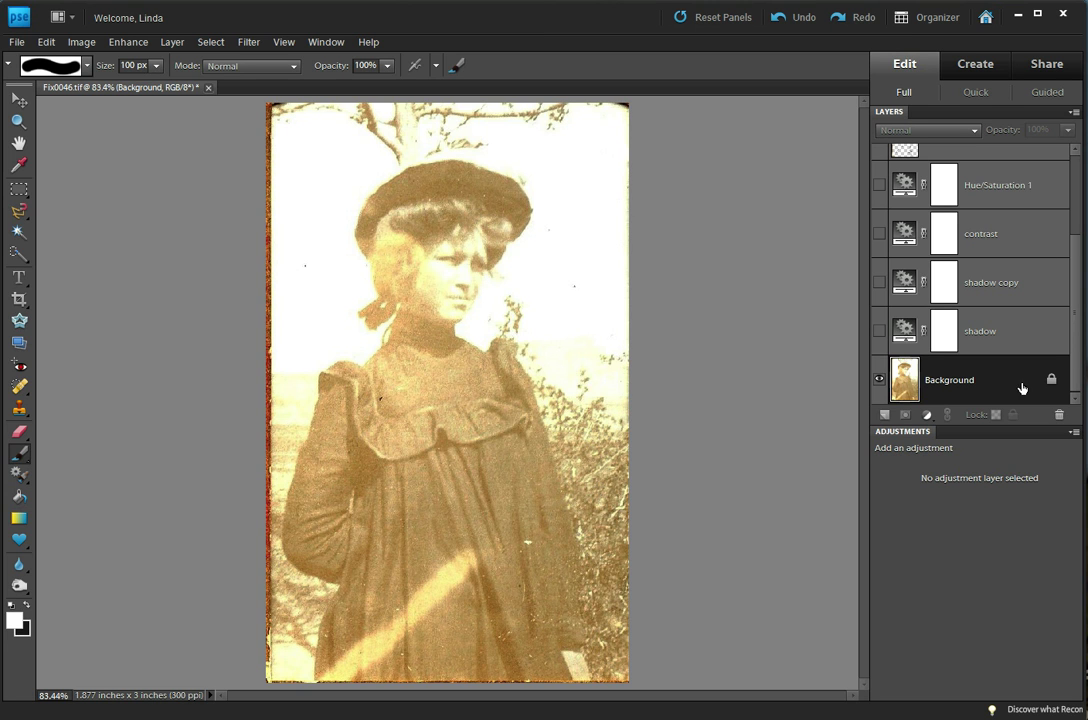
# Try a Levels adjustment layer with Multiply blending above the Background, and delete it.
pyautogui.click(927, 416)
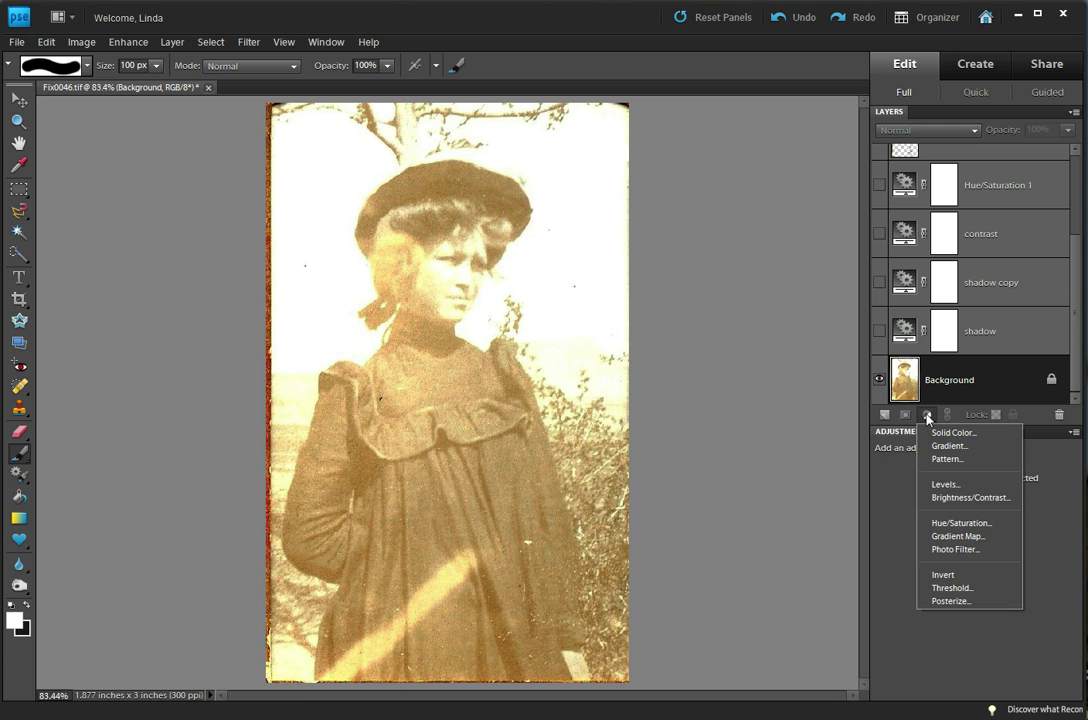
pyautogui.click(940, 485)
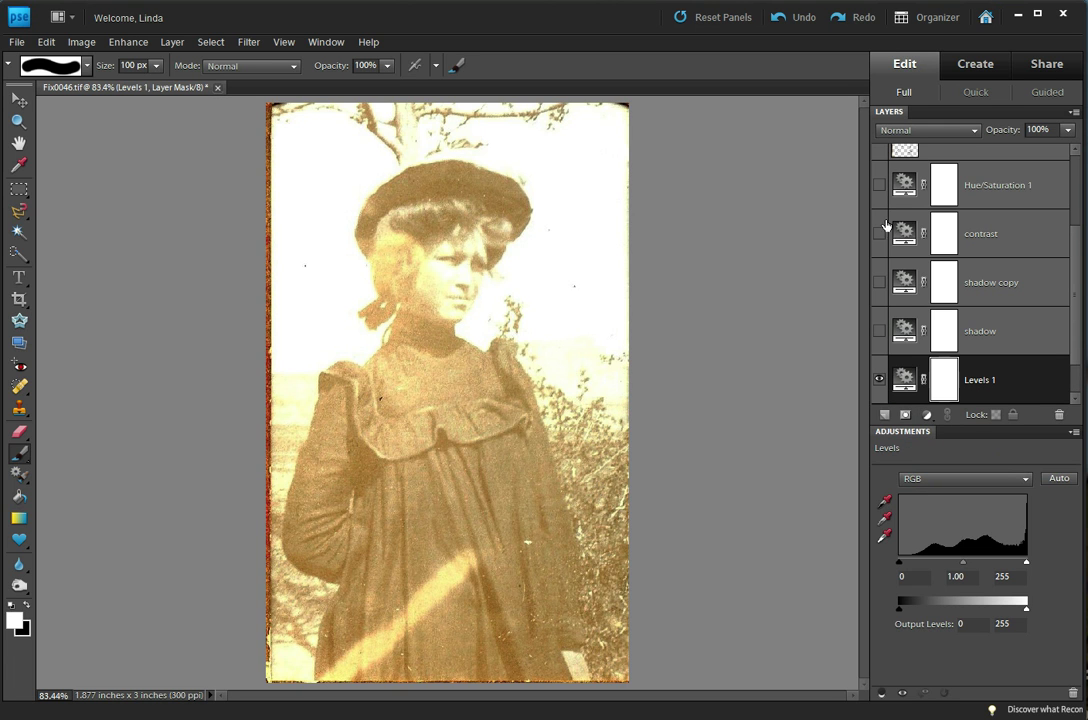
pyautogui.click(951, 133)
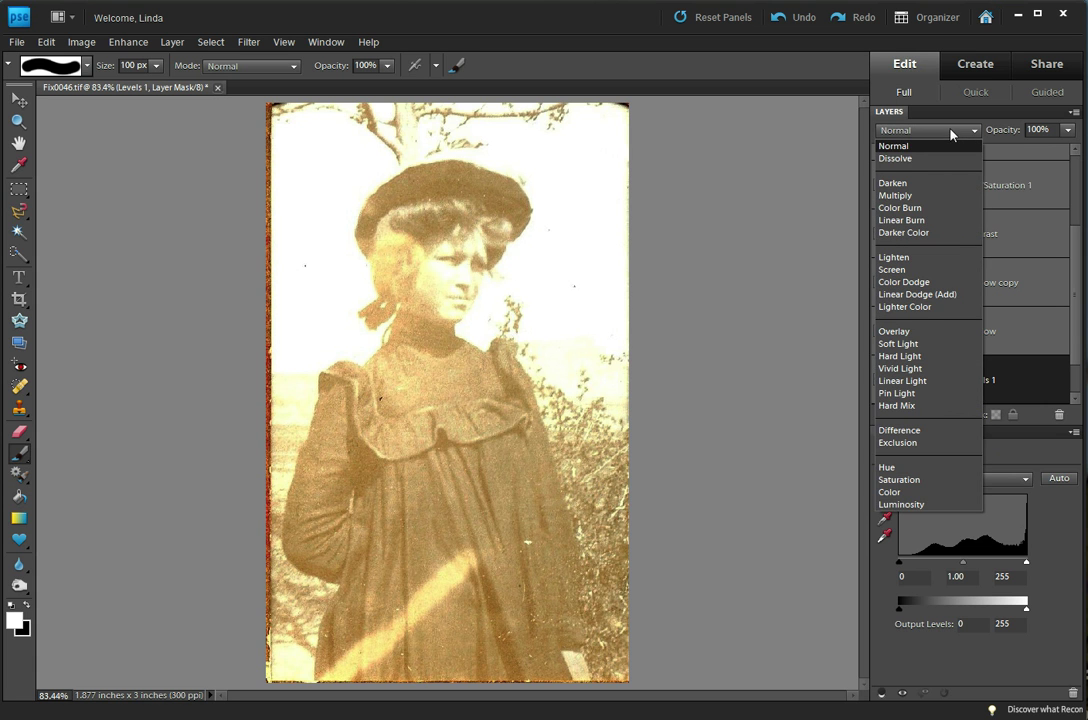
pyautogui.click(930, 195)
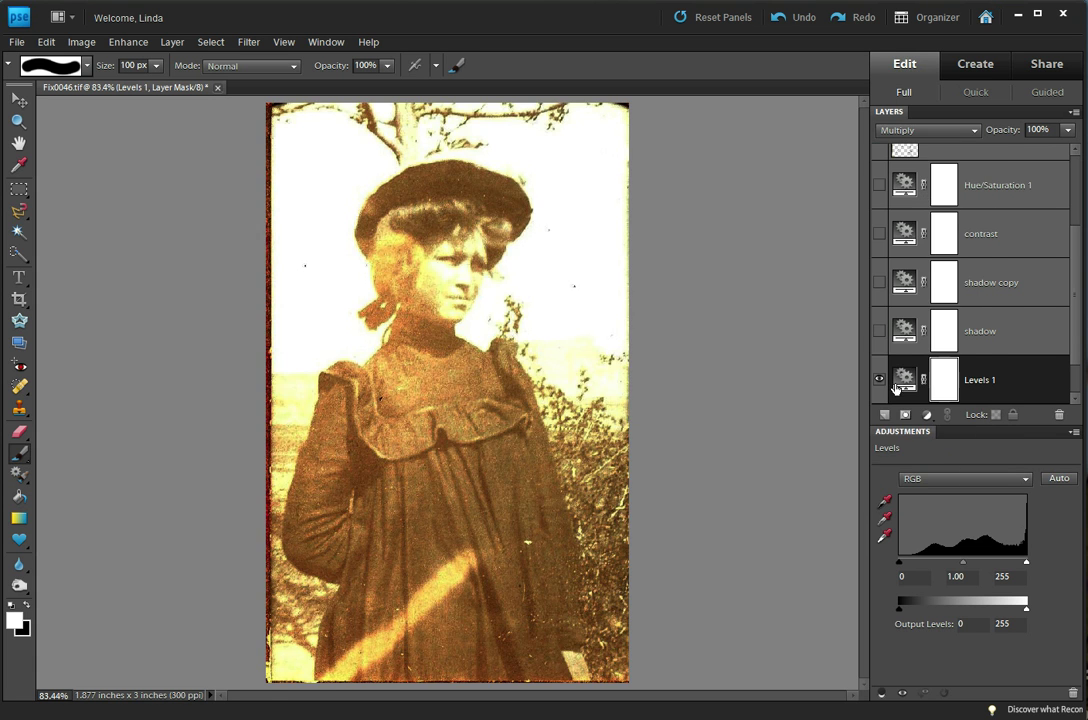
pyautogui.click(880, 383)
pyautogui.moveTo(923, 355); pyautogui.dragTo(1059, 414)
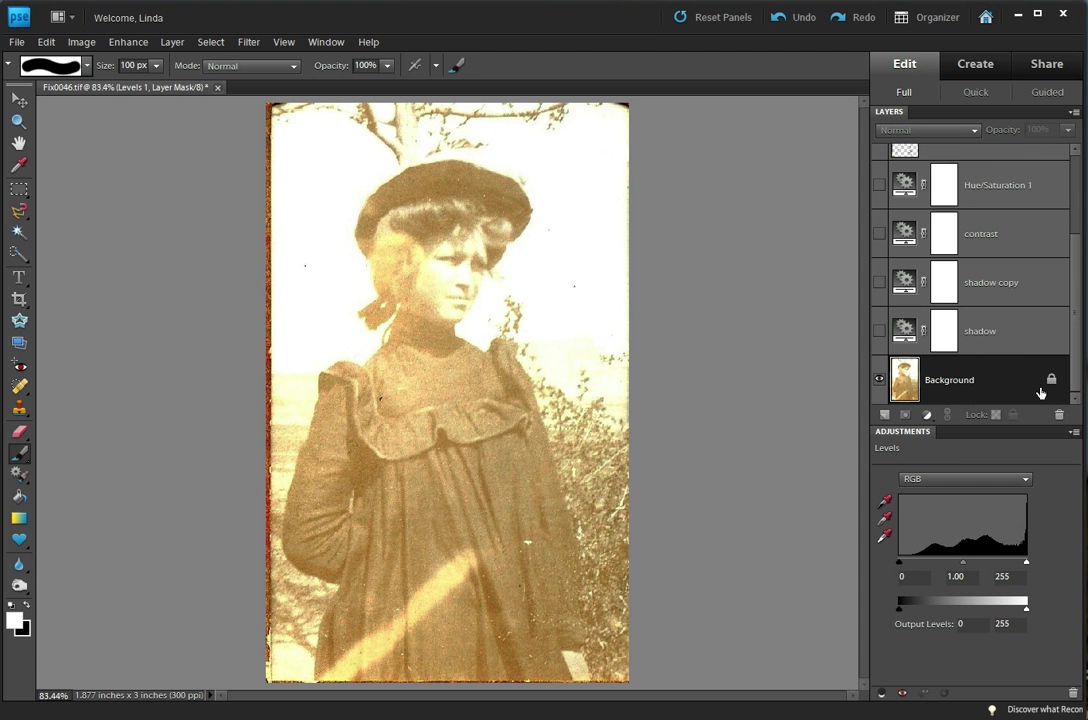
# Make the "shadow" adjustment layer visible and try duplicating it.
pyautogui.click(879, 331)
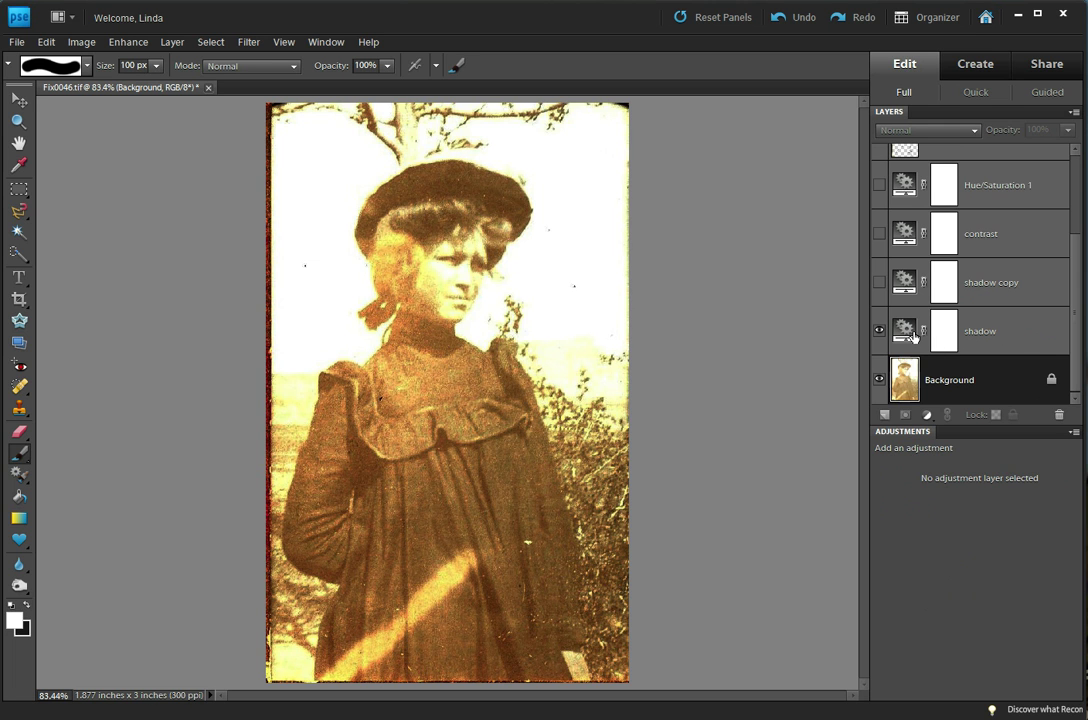
pyautogui.moveTo(904, 333); pyautogui.dragTo(884, 414)
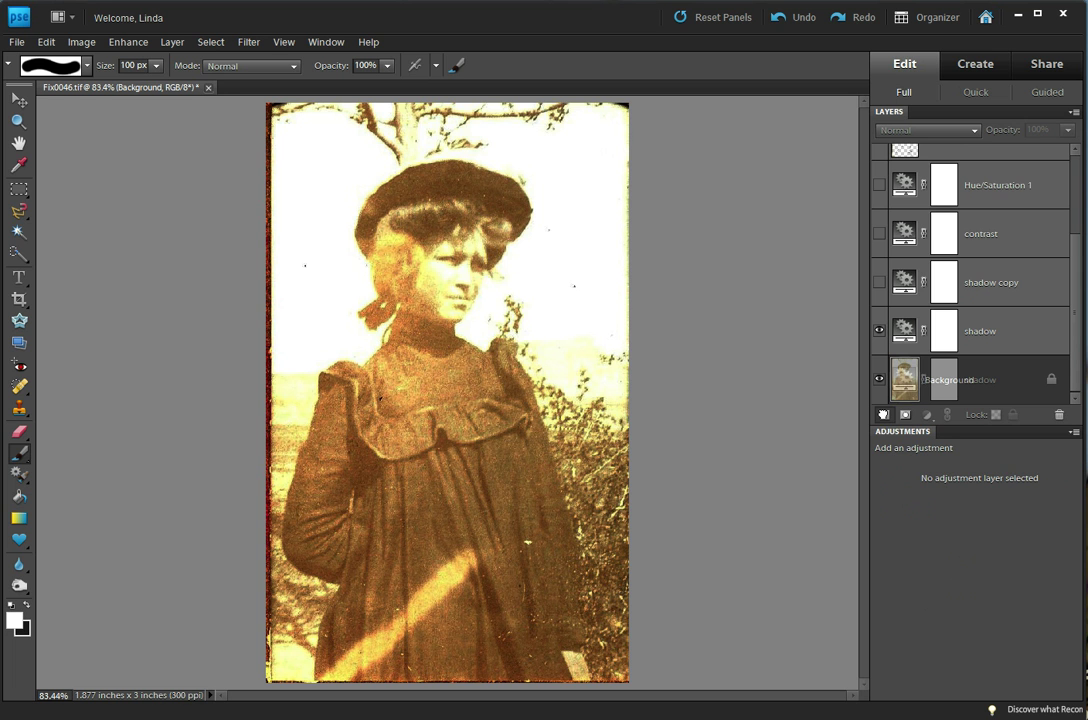
pyautogui.moveTo(884, 414); pyautogui.dragTo(884, 414)
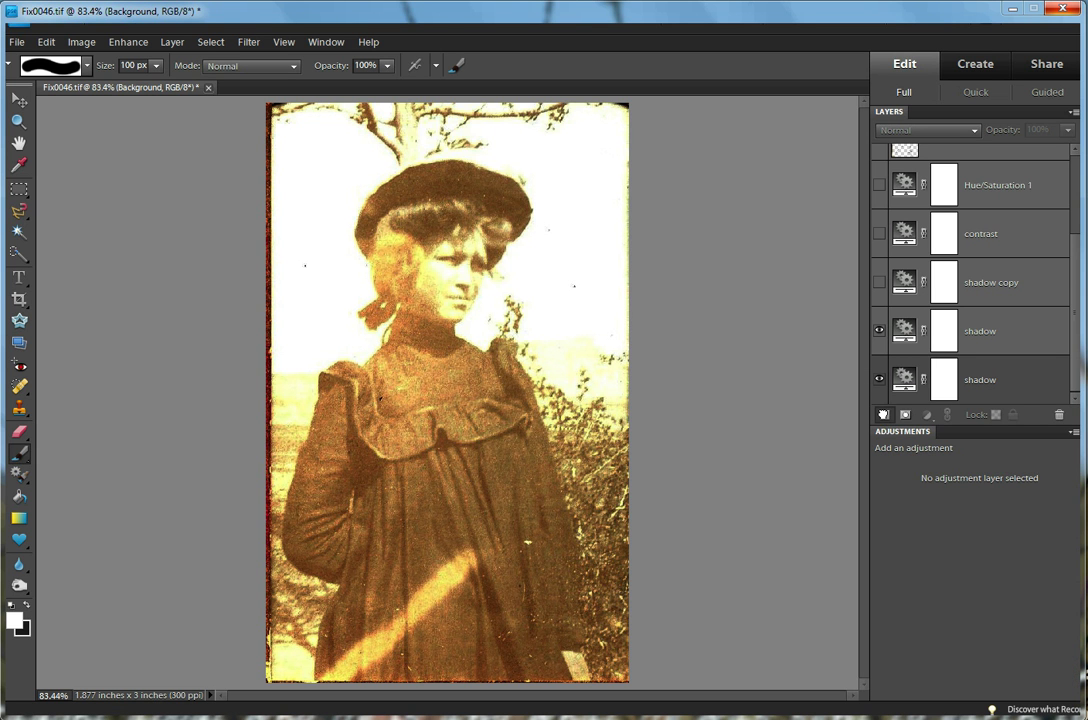
pyautogui.moveTo(1018, 287); pyautogui.dragTo(1056, 352)
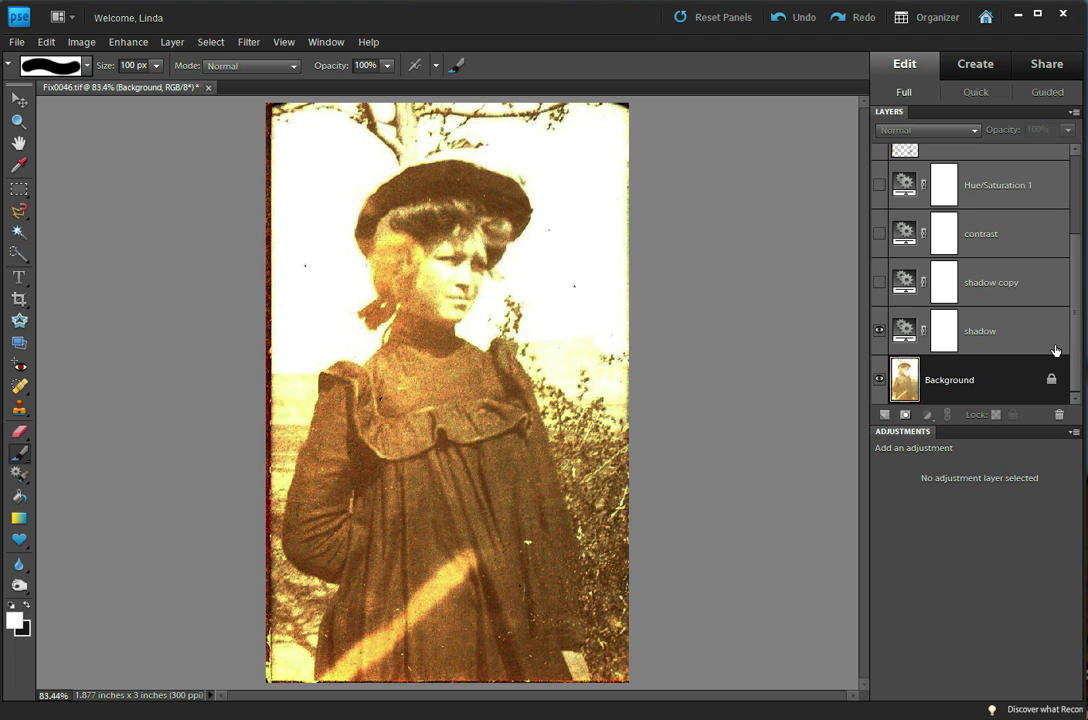
# Make the "shadow copy" adjustment layer visible and duplicate it to darken the photo further.
pyautogui.click(880, 283)
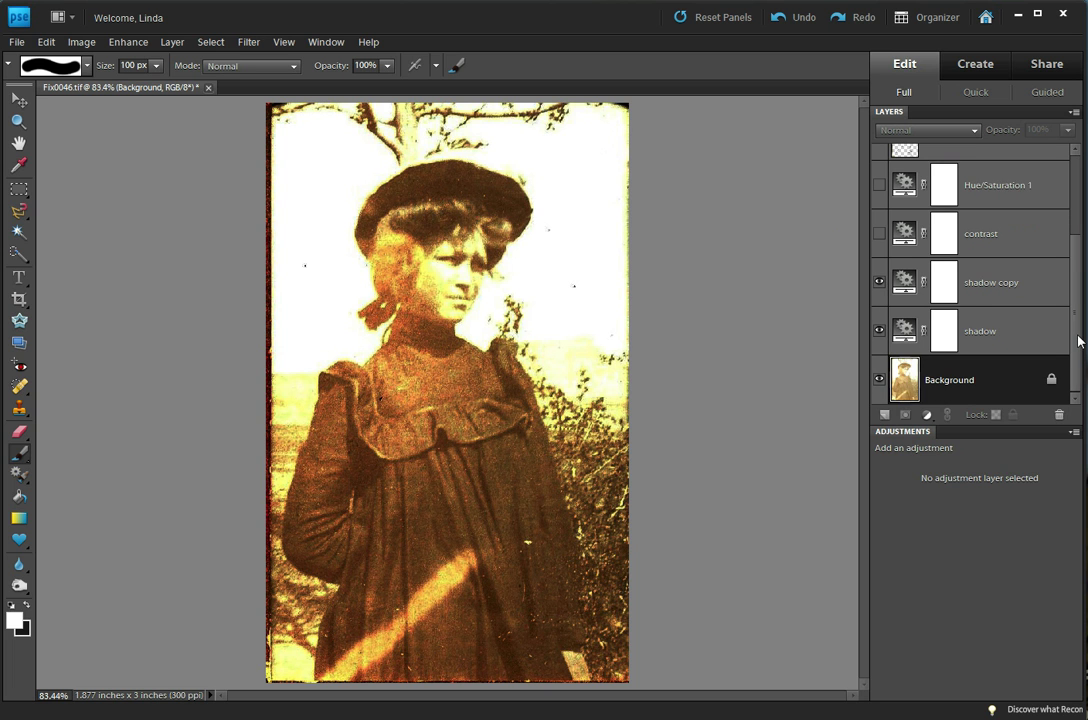
pyautogui.moveTo(911, 286); pyautogui.dragTo(906, 357)
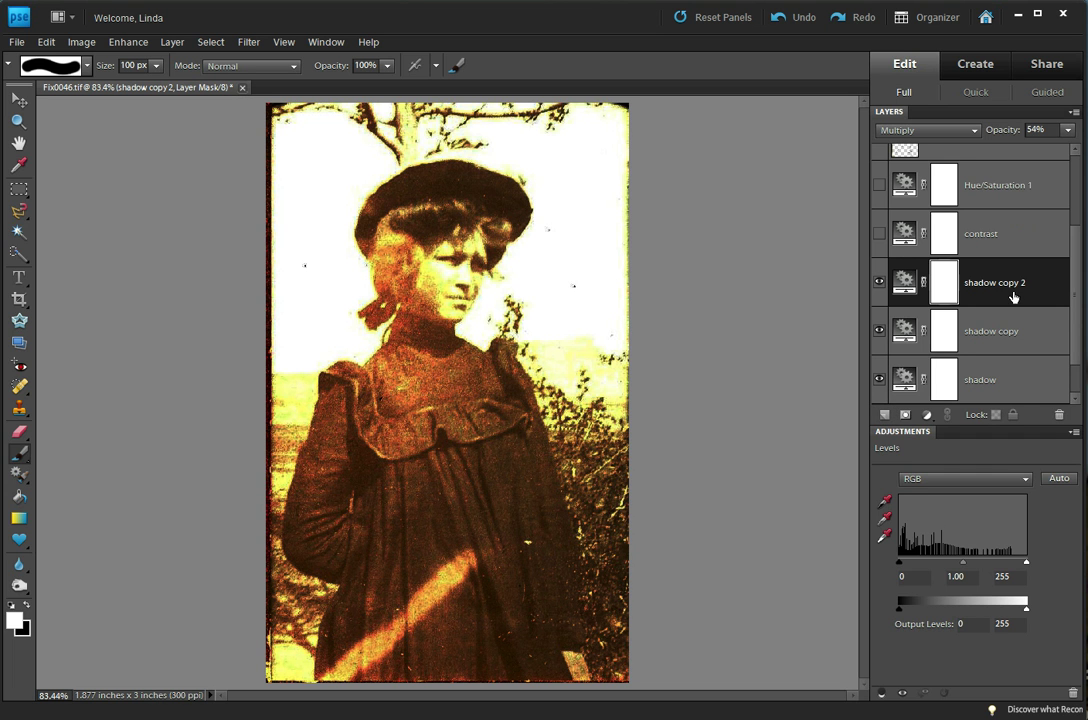
# Make the "contrast" adjustment layer visible, select it and check its blending mode.
pyautogui.moveTo(1080, 347); pyautogui.dragTo(1071, 382)
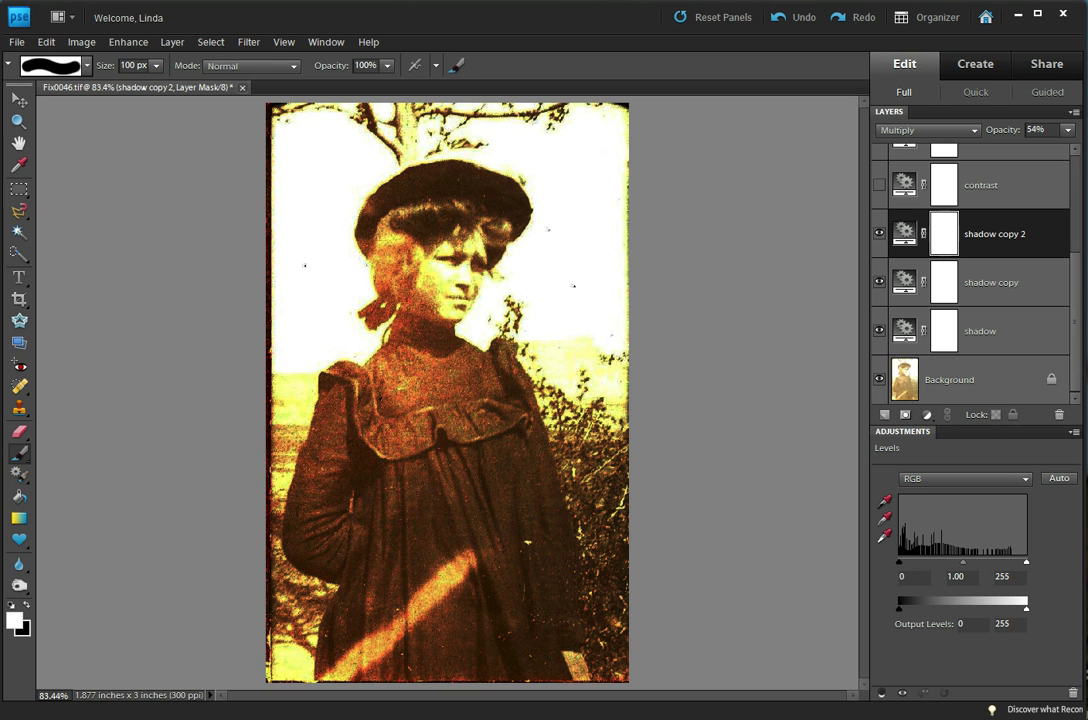
pyautogui.moveTo(1077, 268); pyautogui.dragTo(1077, 267)
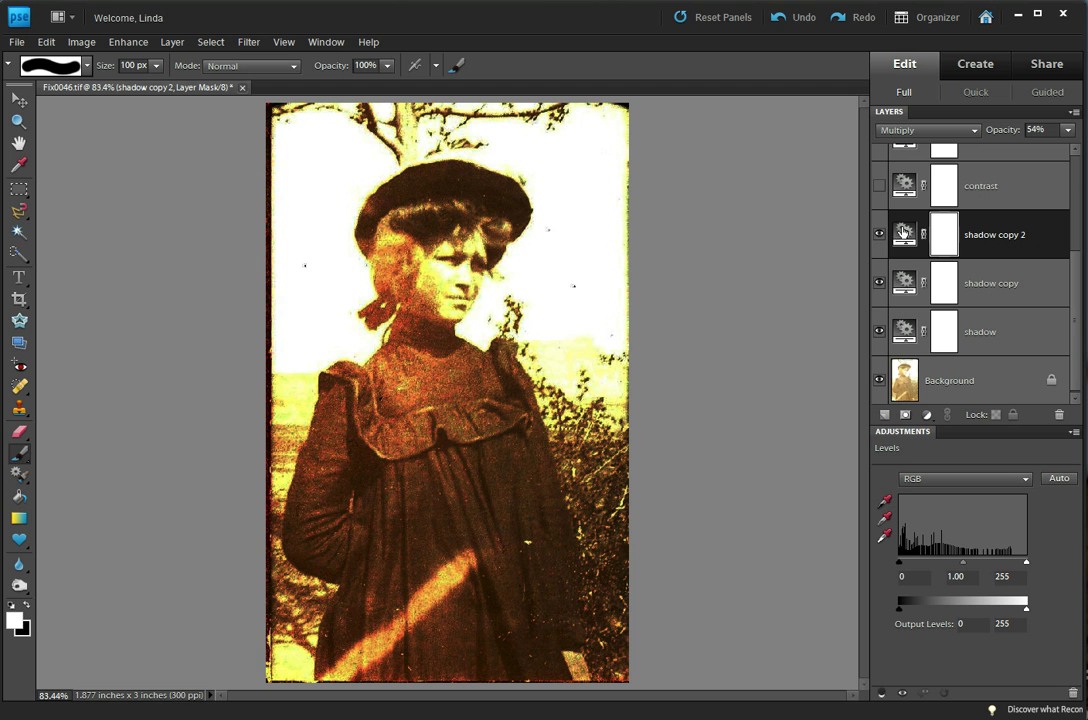
pyautogui.click(879, 185)
pyautogui.moveTo(984, 187); pyautogui.dragTo(1010, 185)
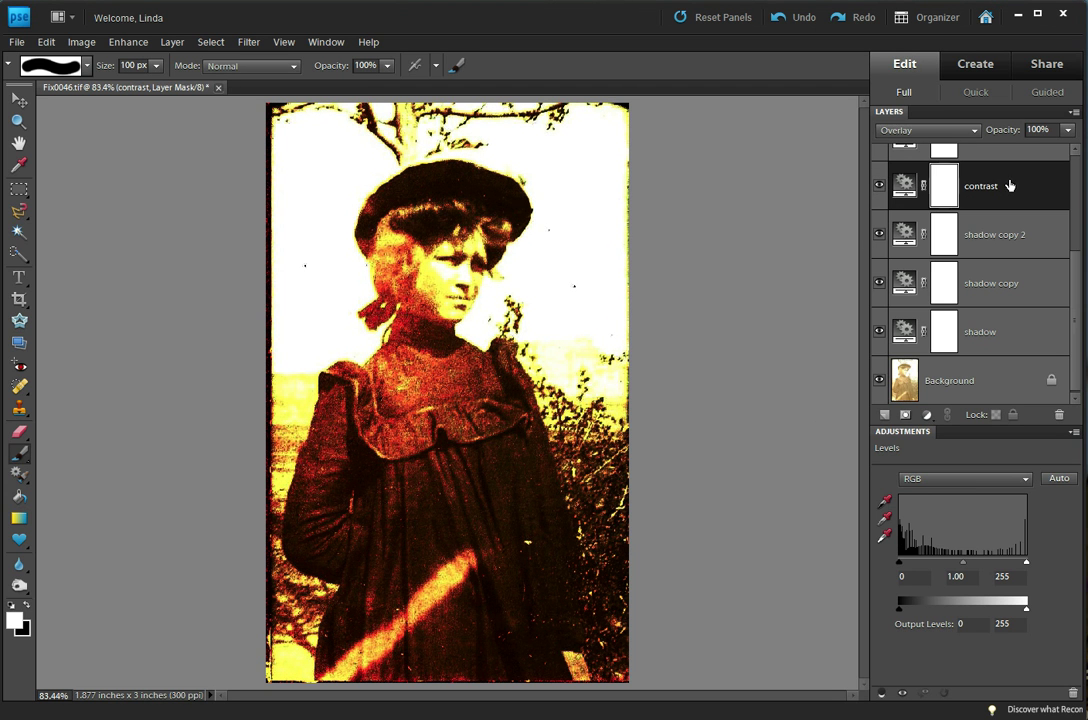
pyautogui.click(940, 131)
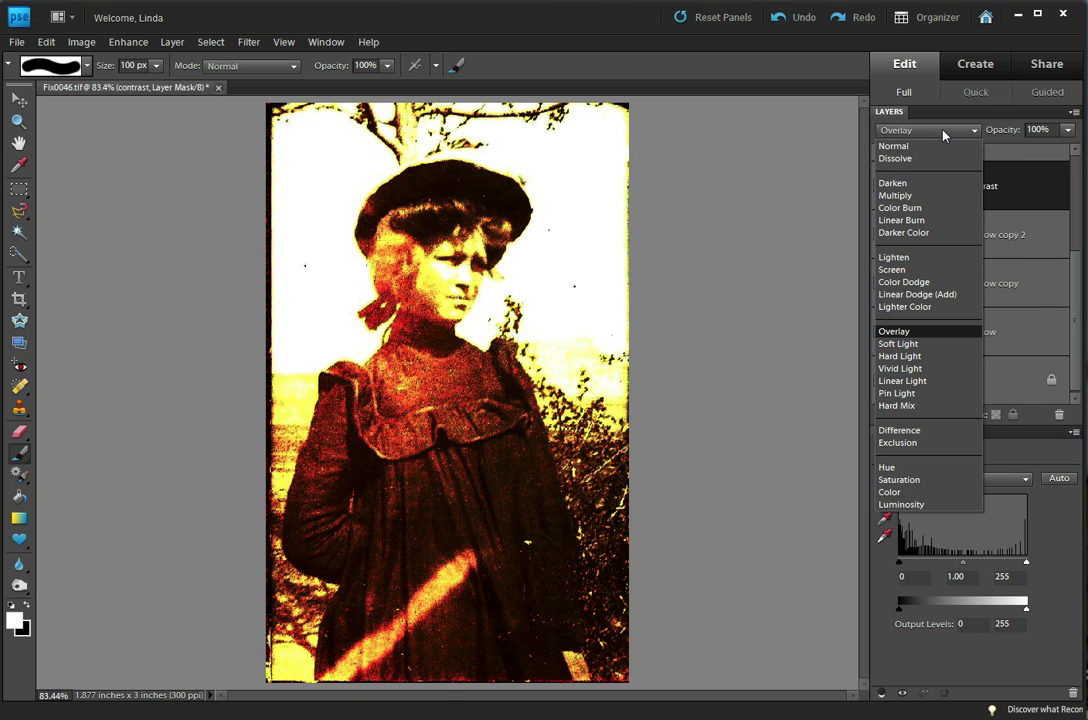
pyautogui.click(943, 133)
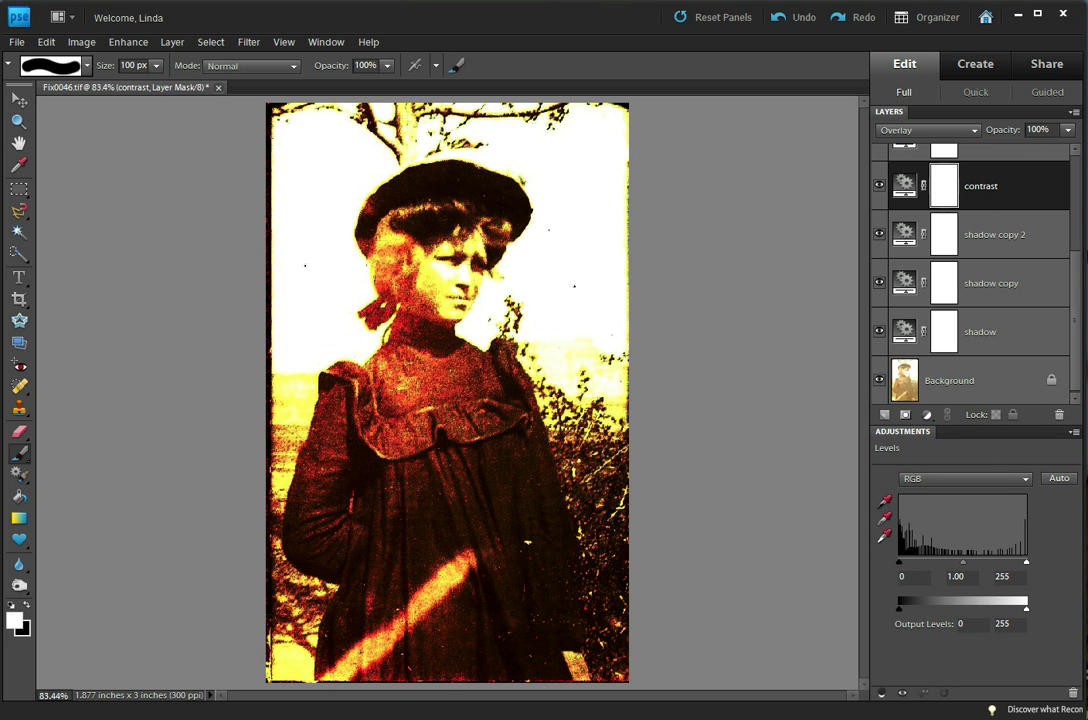
# Try adding a new Hue/Saturation adjustment layer above the "contrast" layer, and delete it.
pyautogui.moveTo(1079, 268); pyautogui.dragTo(1080, 230)
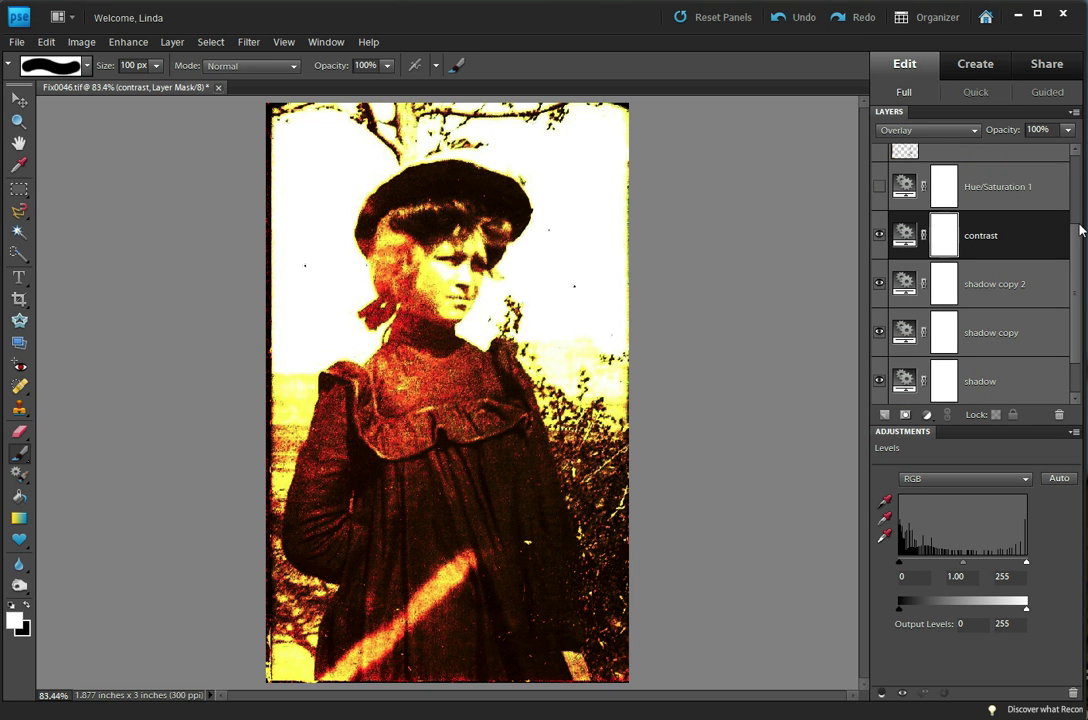
pyautogui.moveTo(1079, 240); pyautogui.dragTo(1078, 175)
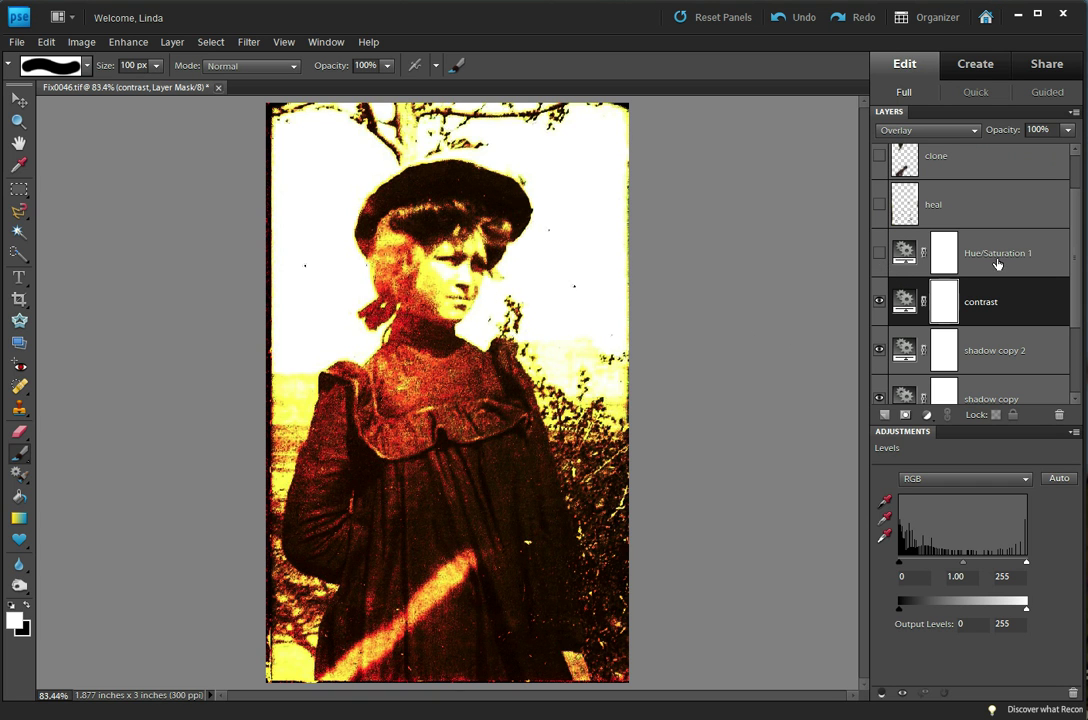
pyautogui.click(926, 415)
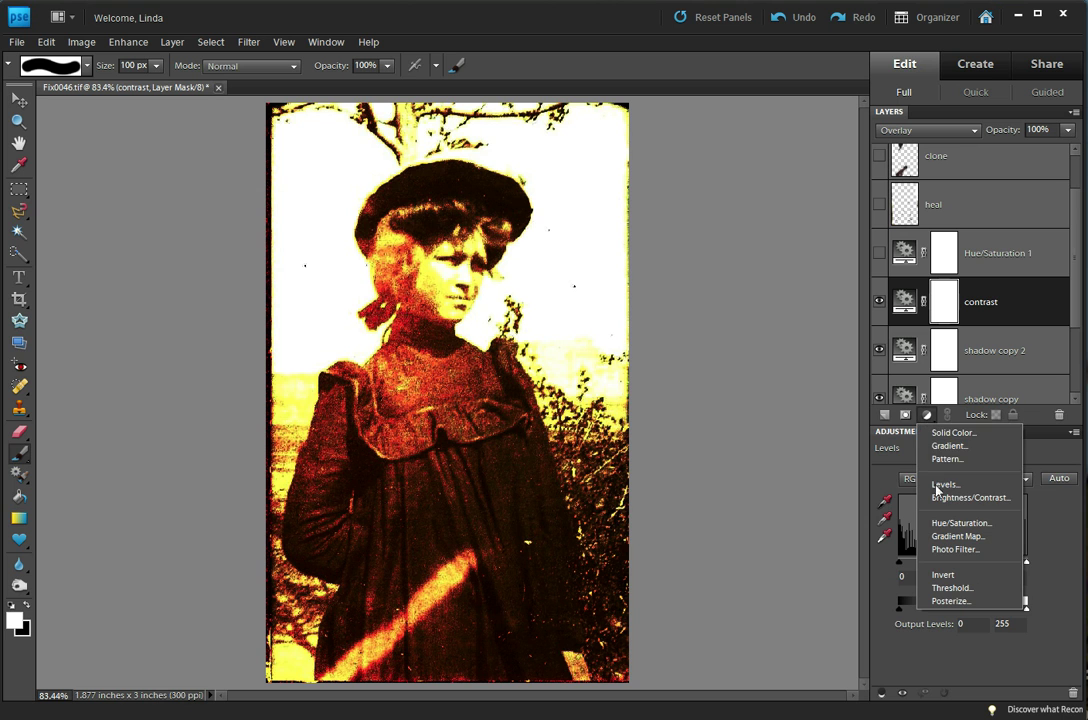
pyautogui.click(940, 523)
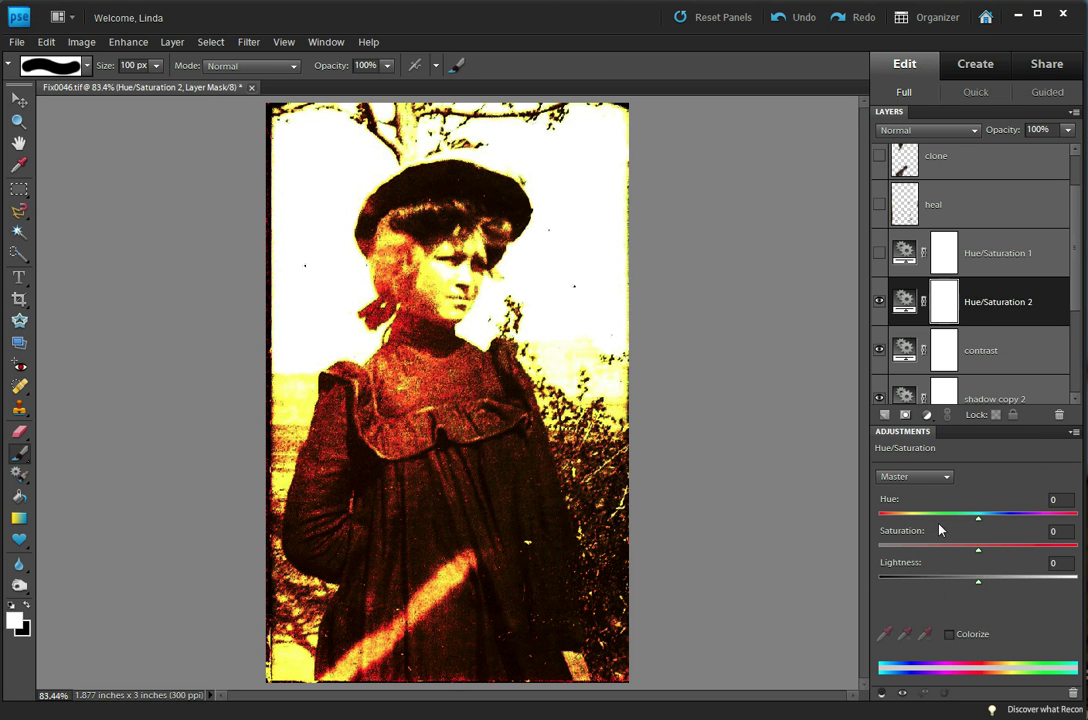
pyautogui.moveTo(977, 301); pyautogui.dragTo(1062, 416)
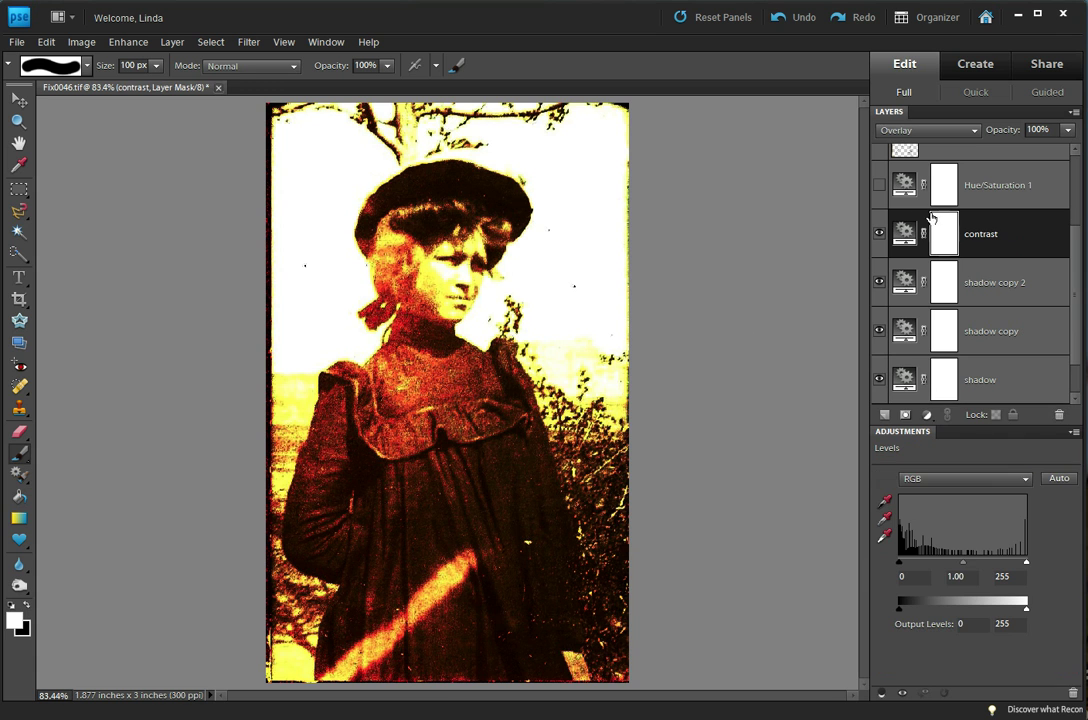
# Make the existing "Hue/Saturation 1" adjustment layer visible and select it.
pyautogui.click(879, 184)
pyautogui.moveTo(1068, 264); pyautogui.dragTo(1070, 218)
pyautogui.click(1030, 292)
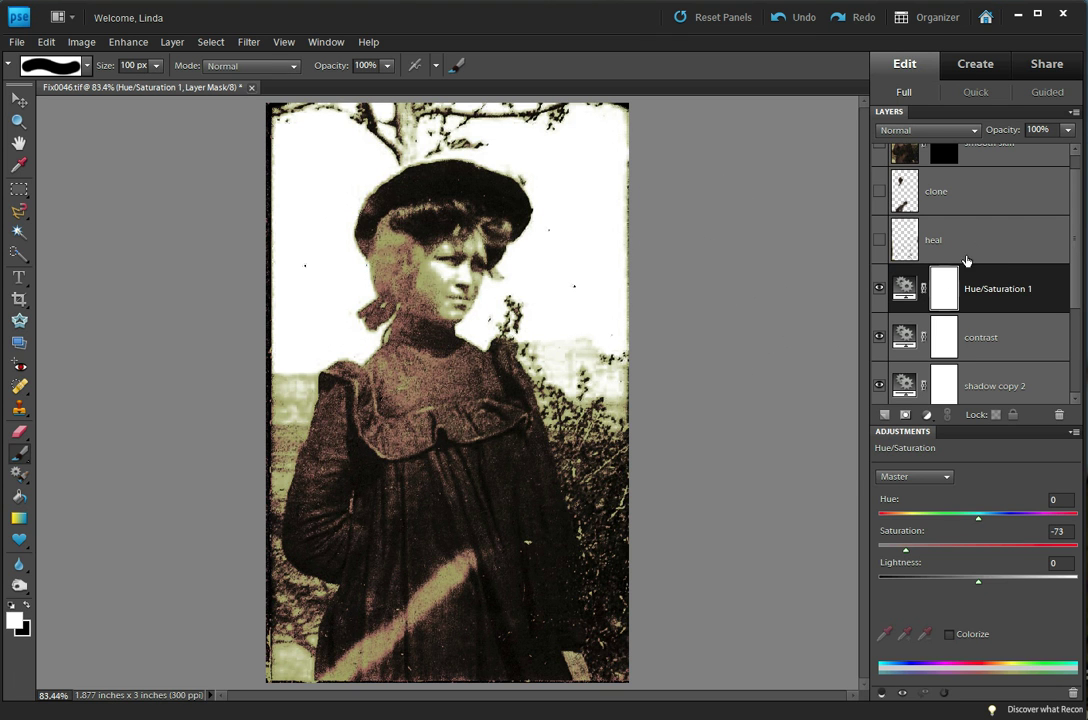
# Create a new blank layer above "Hue/Saturation 1" and rename it "heal".
pyautogui.click(884, 415)
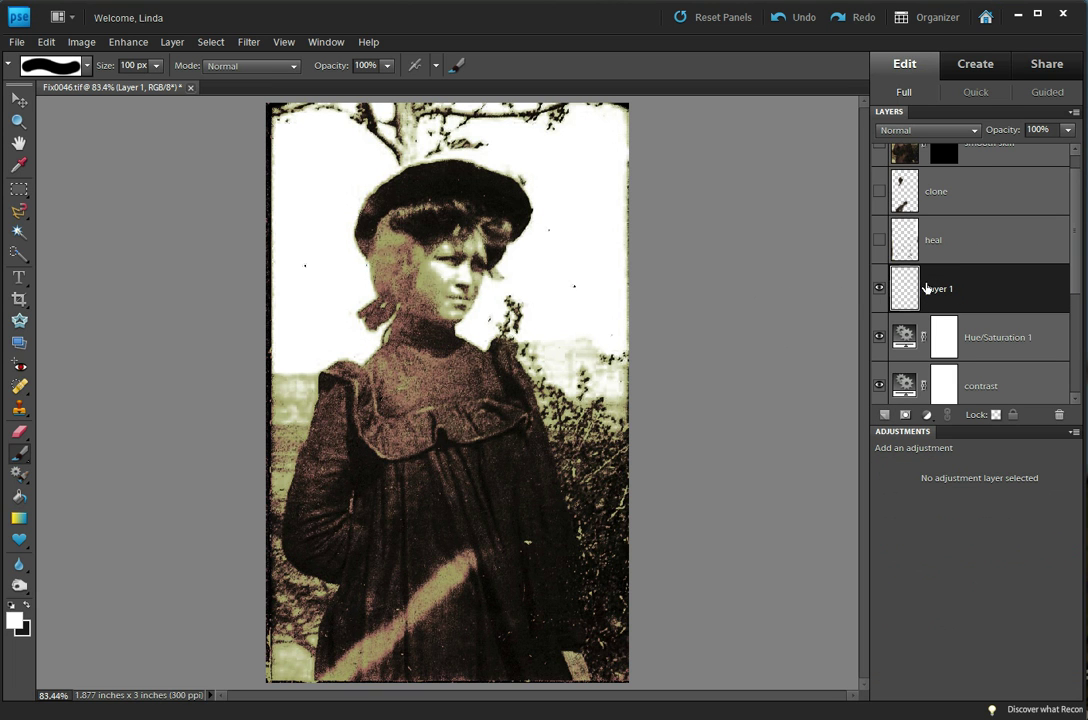
pyautogui.rightClick(946, 289)
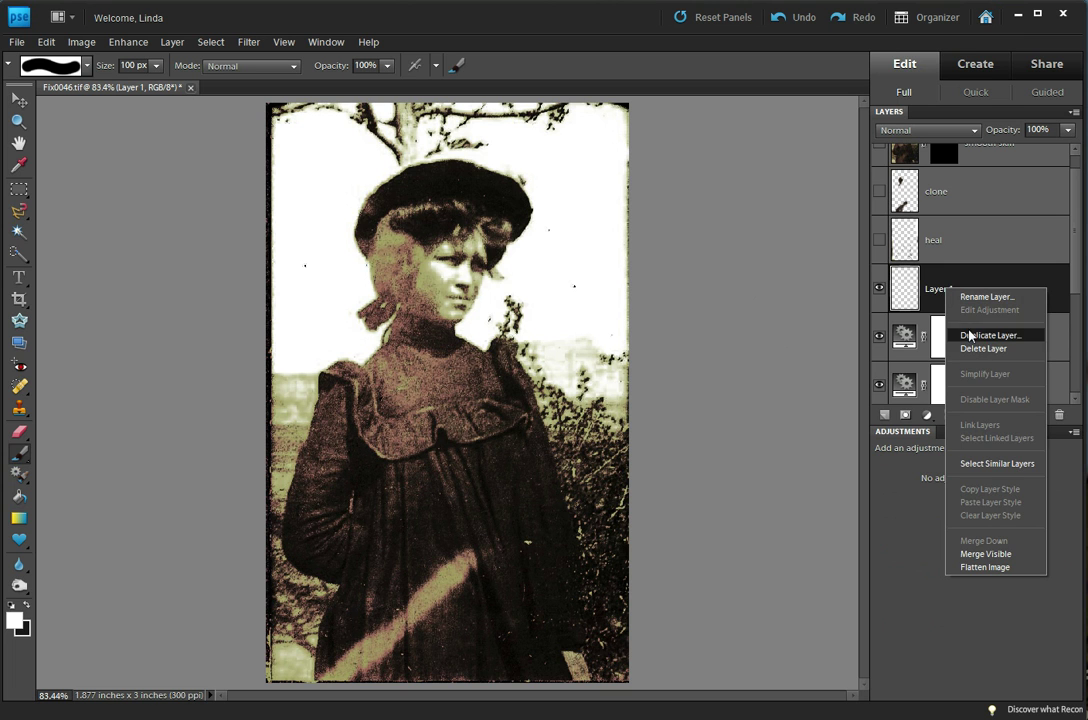
pyautogui.click(970, 297)
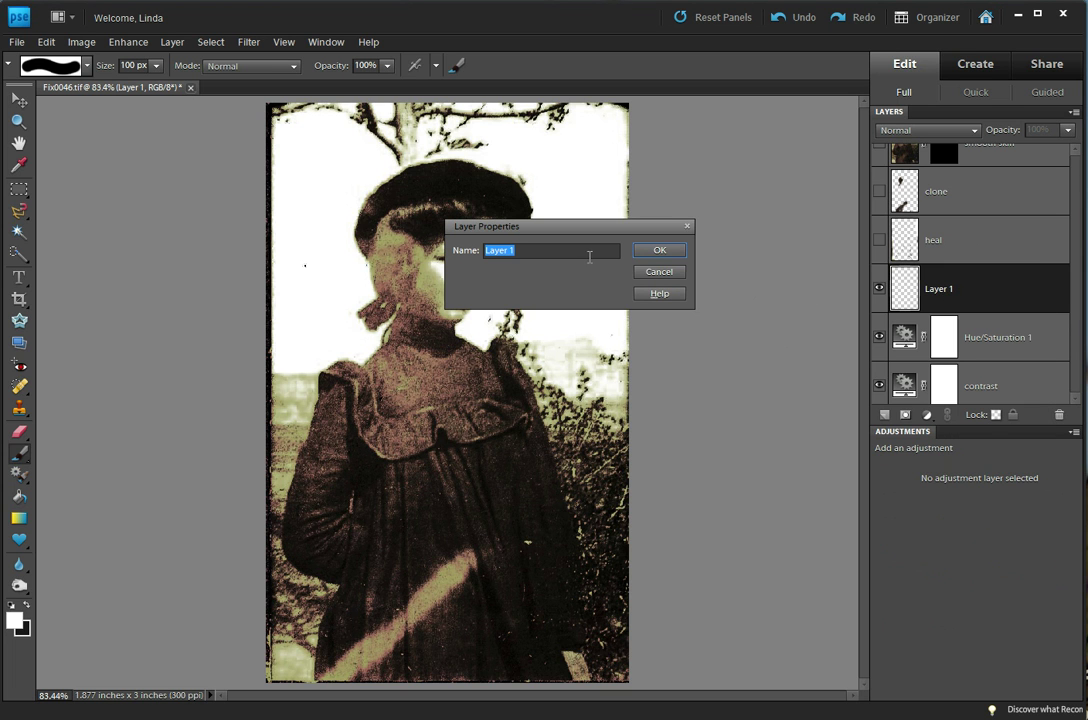
pyautogui.write('heal')
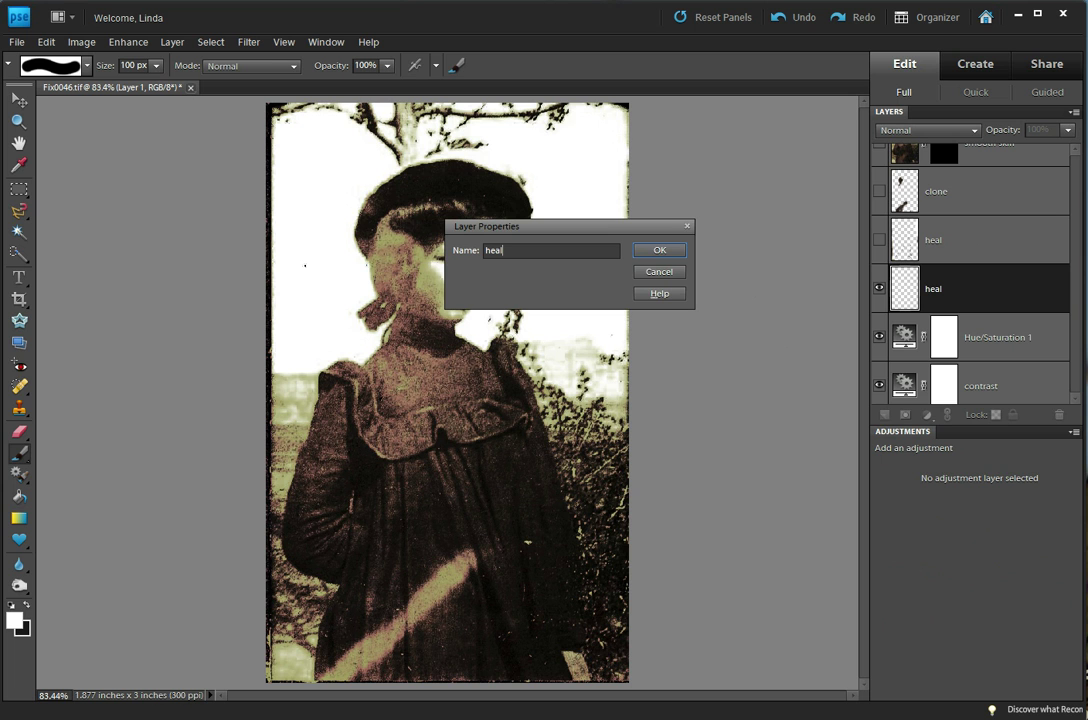
pyautogui.click(655, 253)
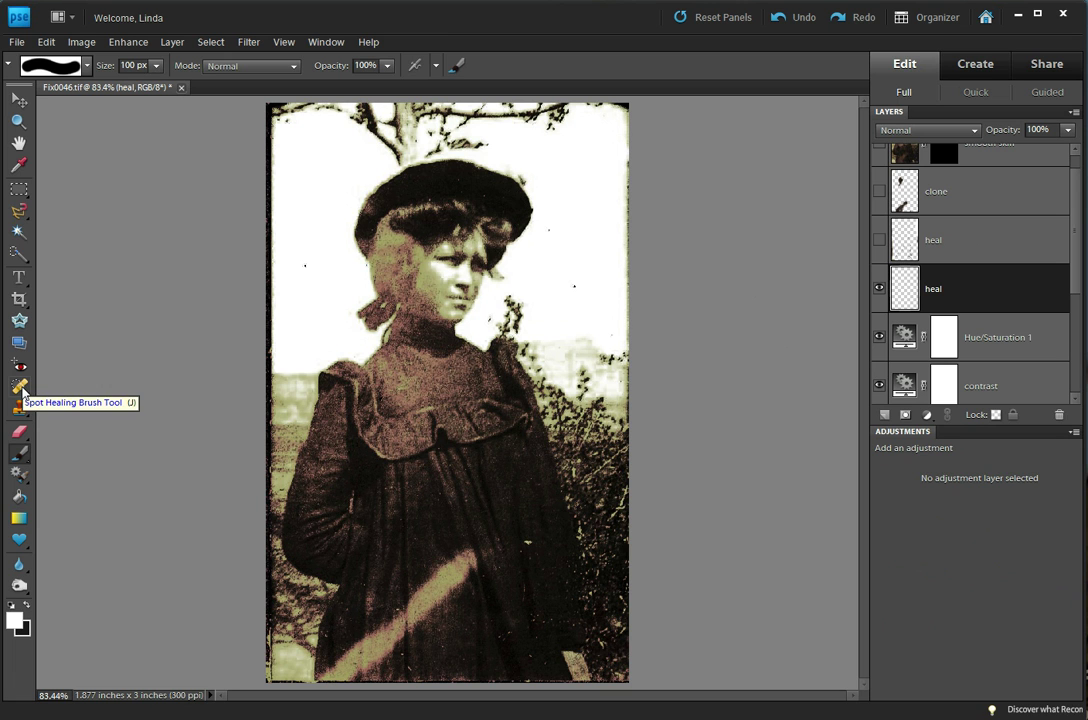
# Remove the dark spot in the sky and the specks on the lower dress with the Spot Healing Brush.
pyautogui.click(20, 388)
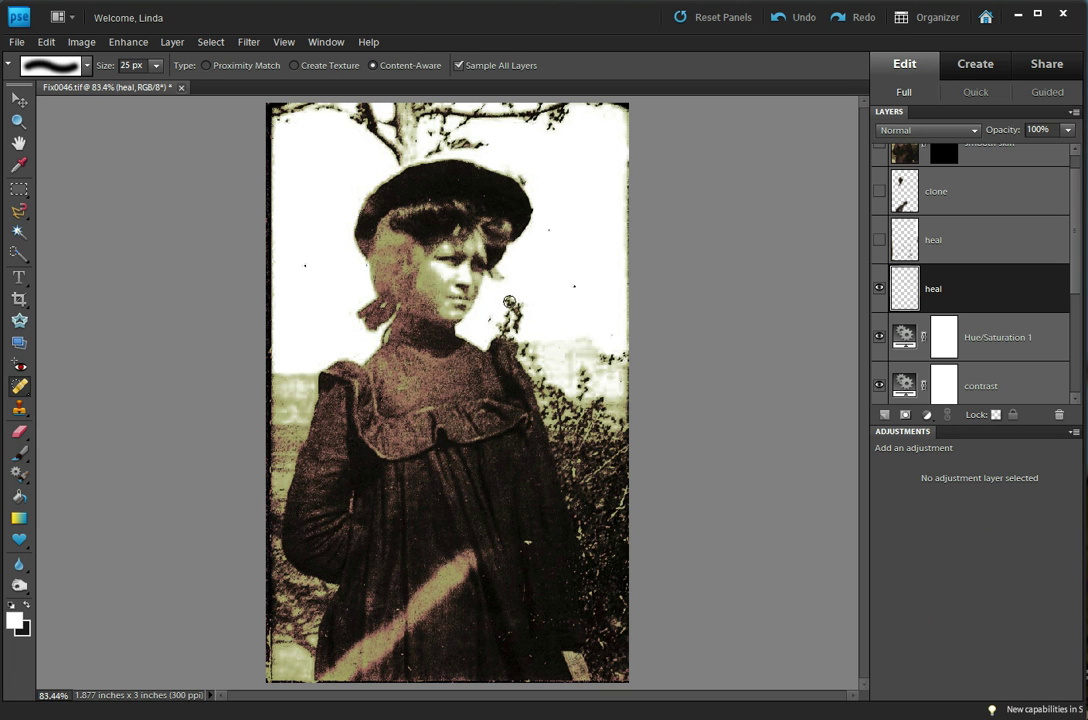
pyautogui.click(576, 287)
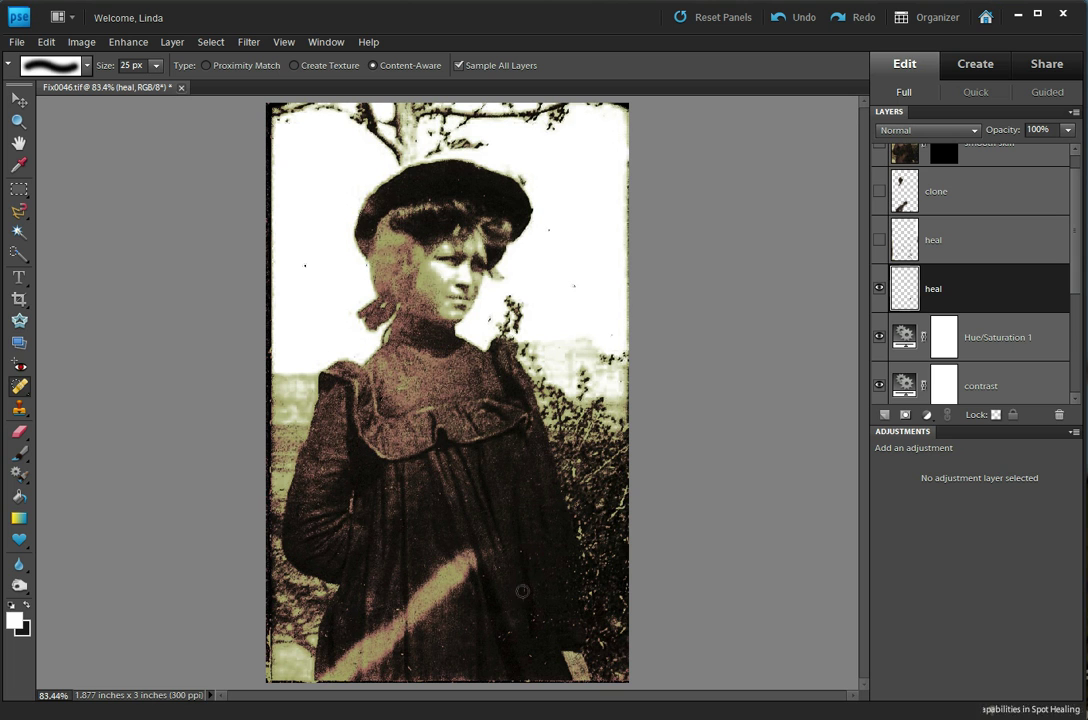
pyautogui.click(532, 619)
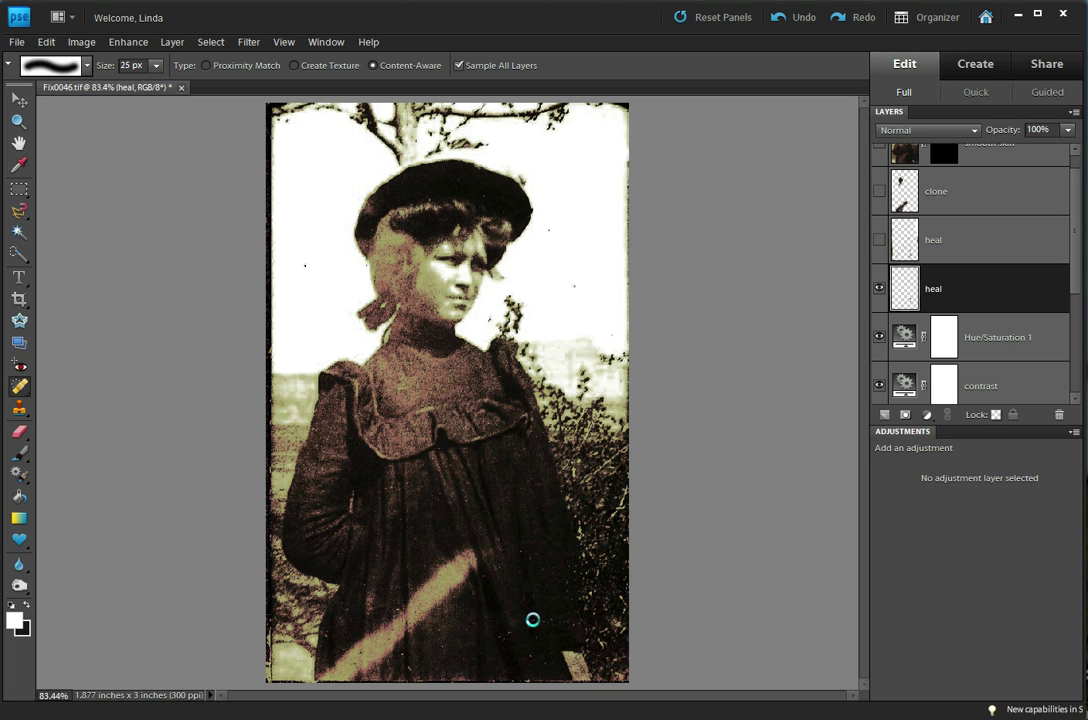
pyautogui.click(544, 620)
pyautogui.click(544, 627)
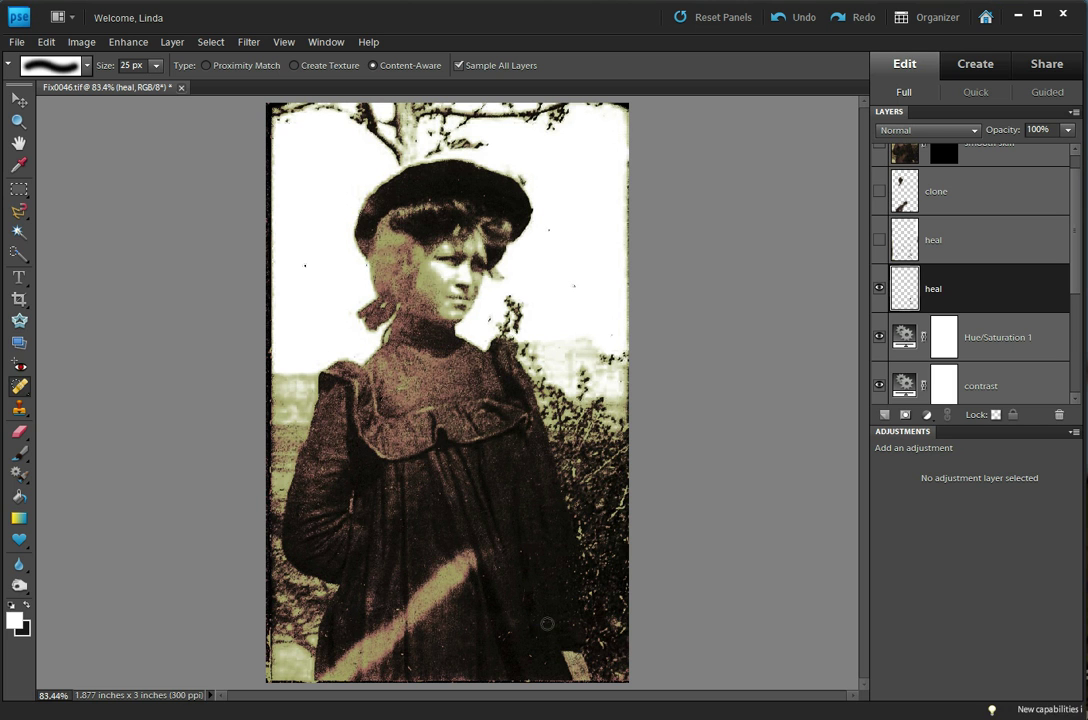
pyautogui.click(554, 597)
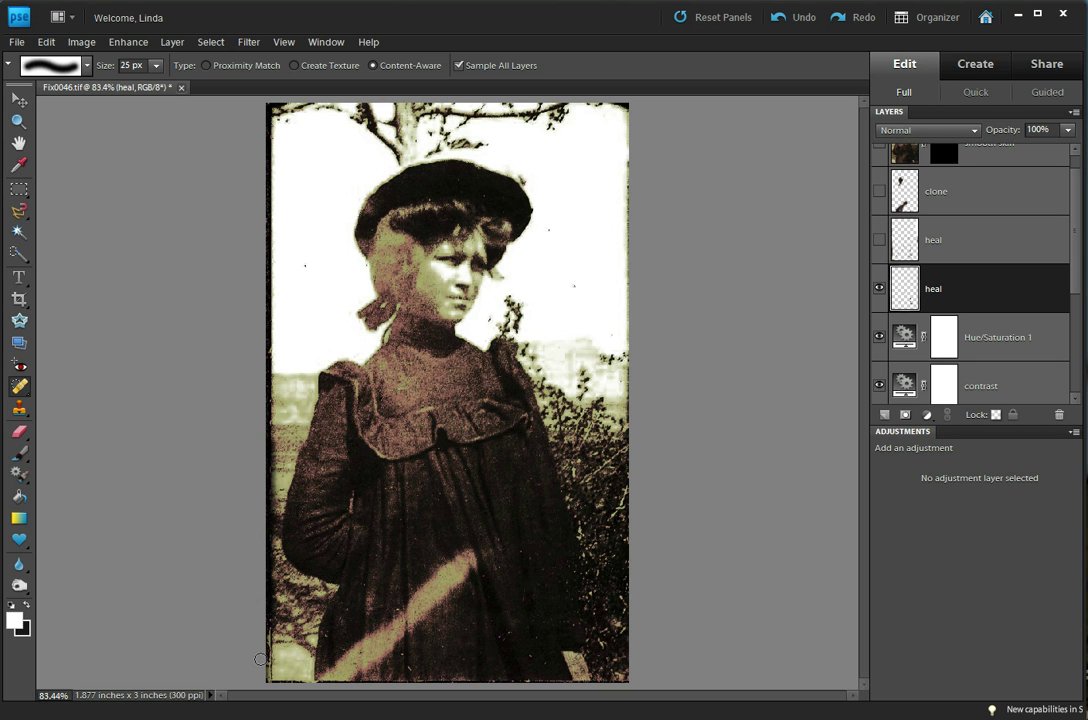
# Remove the dark border along the left edge of the photo's lower half with the Spot Healing Brush.
pyautogui.moveTo(268, 446); pyautogui.dragTo(268, 450)
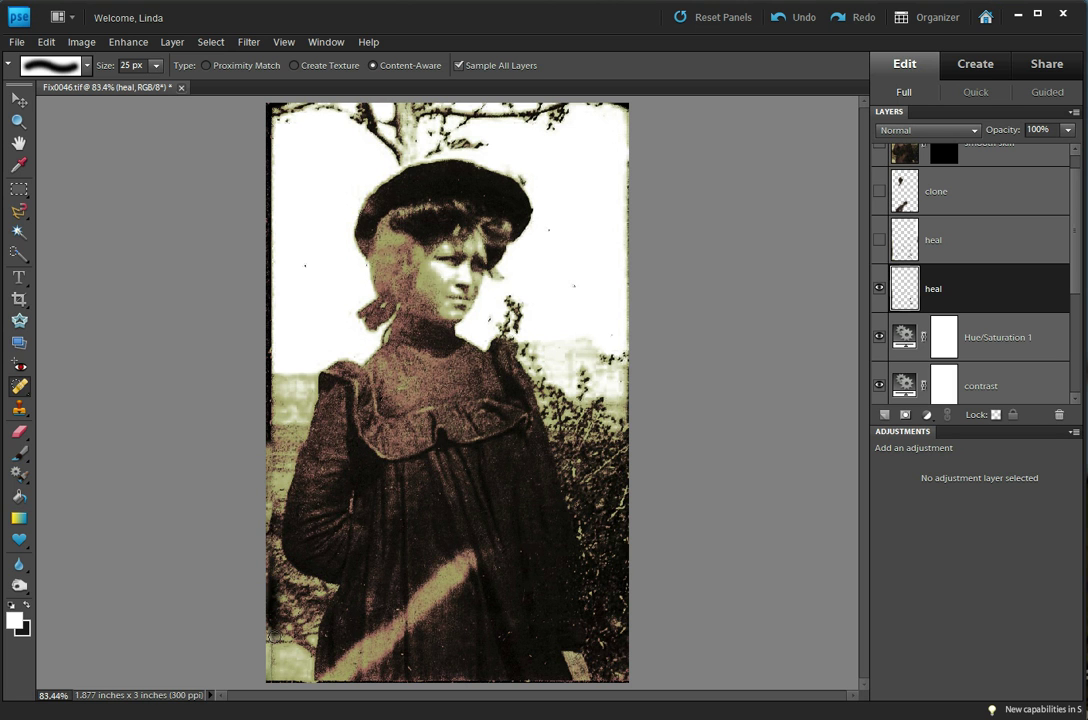
pyautogui.moveTo(272, 668); pyautogui.dragTo(272, 636)
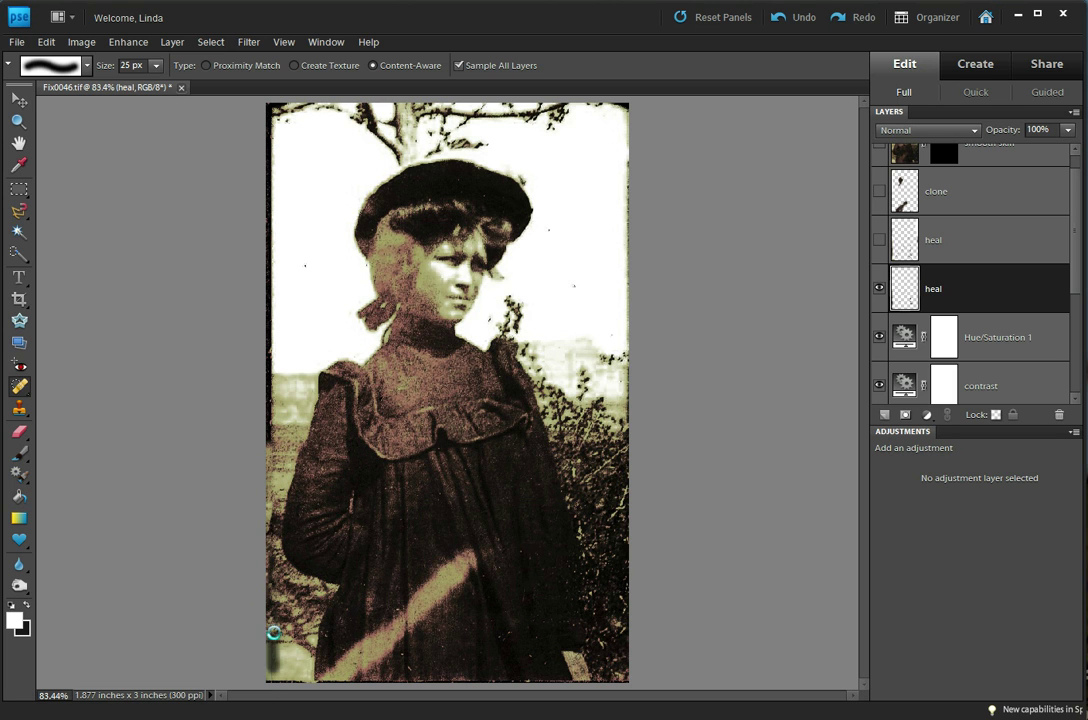
pyautogui.moveTo(268, 436)
pyautogui.mouseDown()
pyautogui.moveTo(269, 325)
pyautogui.moveTo(298, 323)
pyautogui.moveTo(282, 376)
pyautogui.moveTo(274, 371)
pyautogui.moveTo(275, 430)
pyautogui.mouseUp()
pyautogui.moveTo(274, 358); pyautogui.dragTo(274, 452)
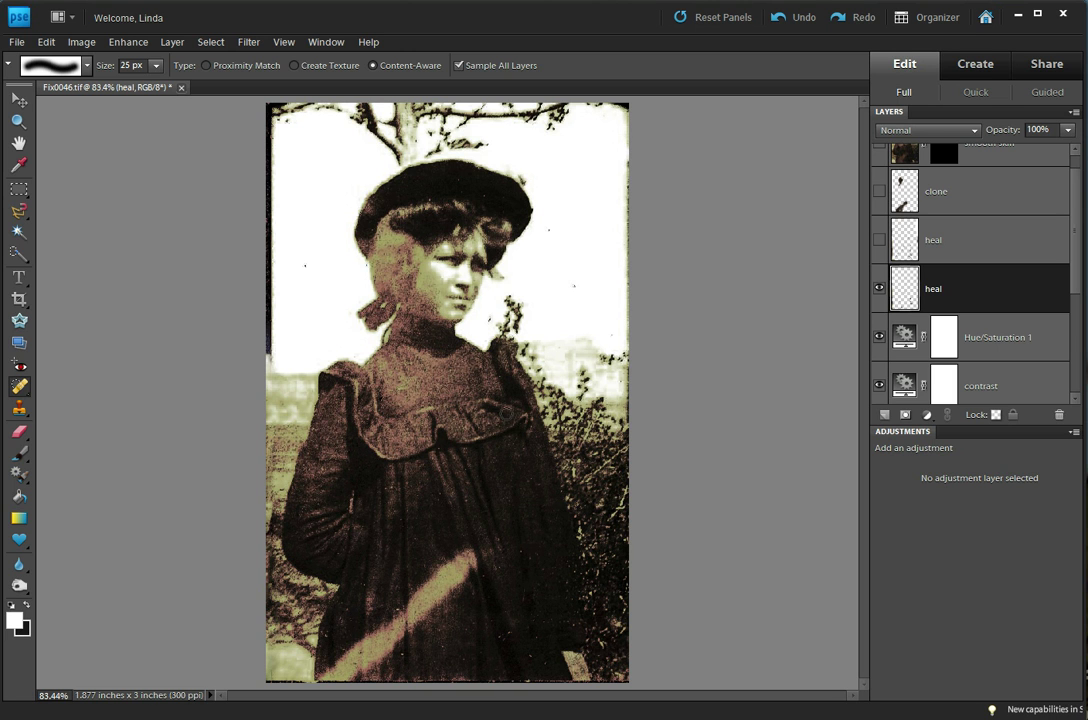
# Make the previously prepared "heal" layer visible and delete the newly made "heal" layer below it.
pyautogui.click(879, 289)
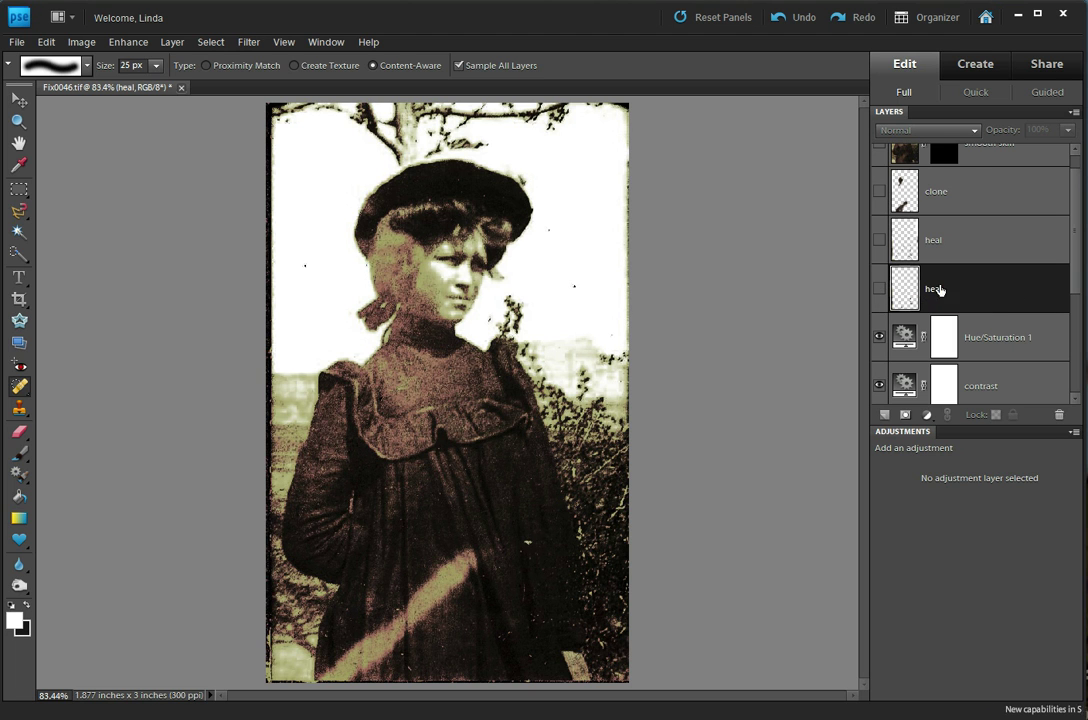
pyautogui.click(879, 240)
pyautogui.moveTo(1043, 295)
pyautogui.mouseDown()
pyautogui.moveTo(1040, 380)
pyautogui.moveTo(1057, 414)
pyautogui.mouseUp()
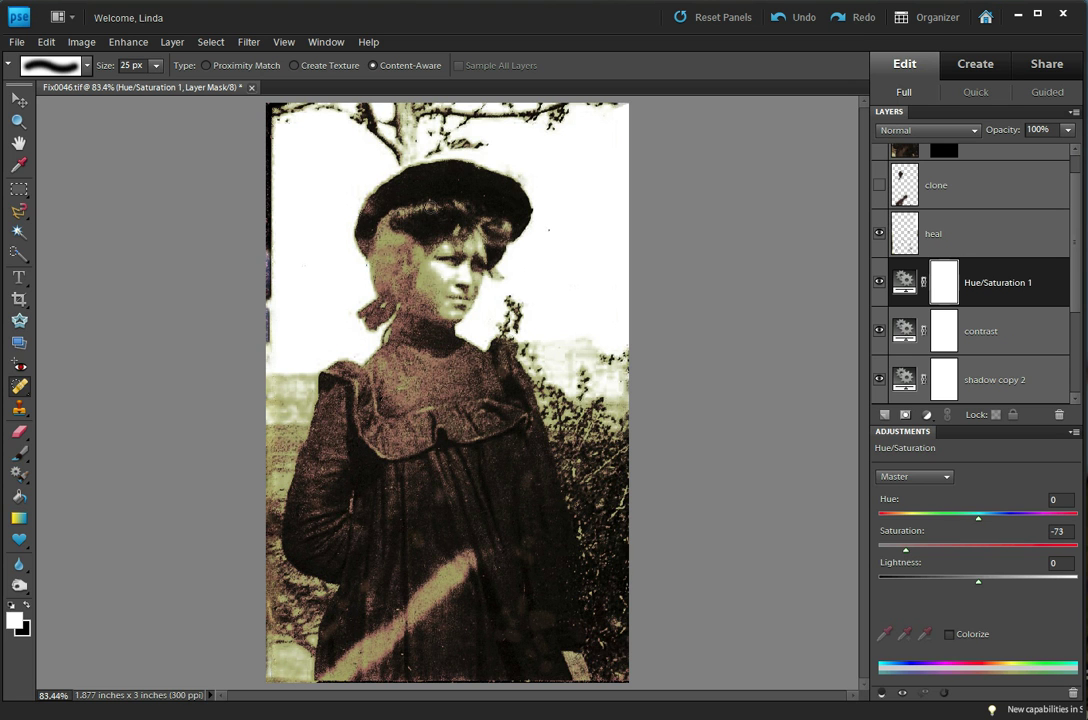
# Create a new blank layer directly above the remaining "heal" layer.
pyautogui.click(950, 233)
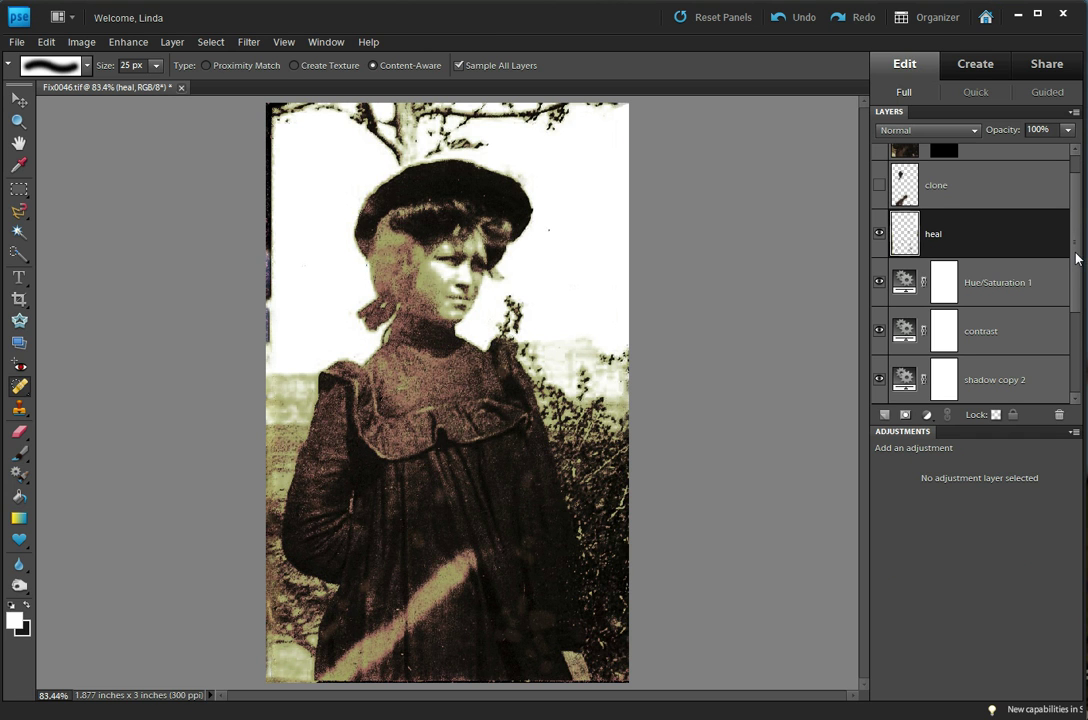
pyautogui.scroll(1, 1075, 248)
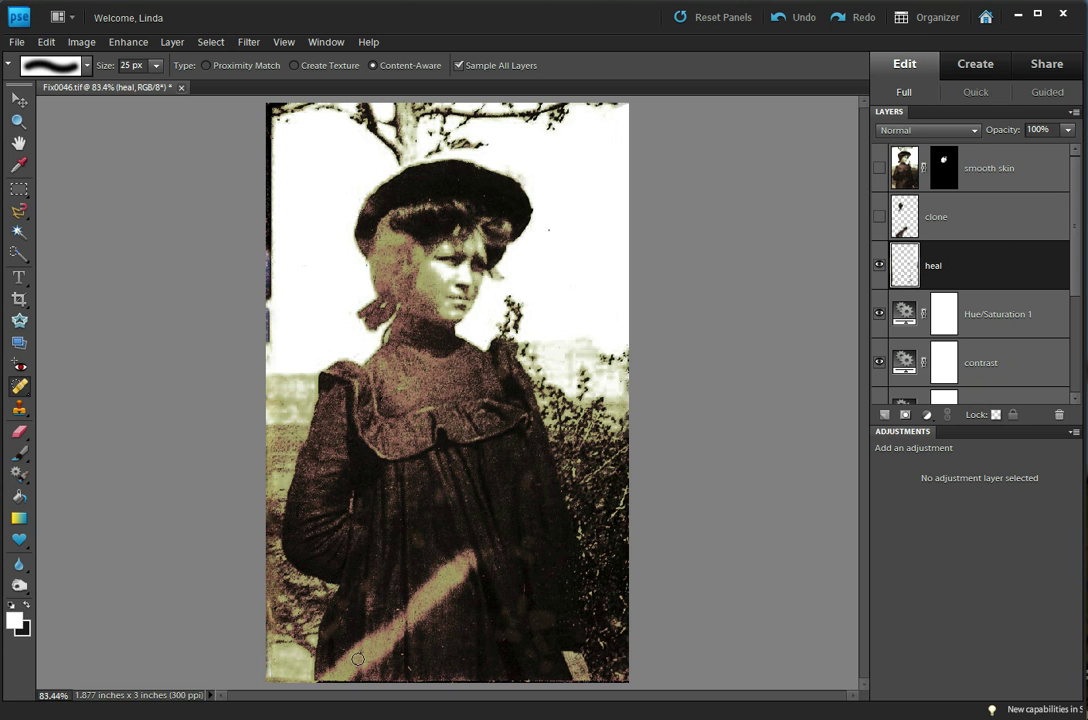
pyautogui.click(884, 416)
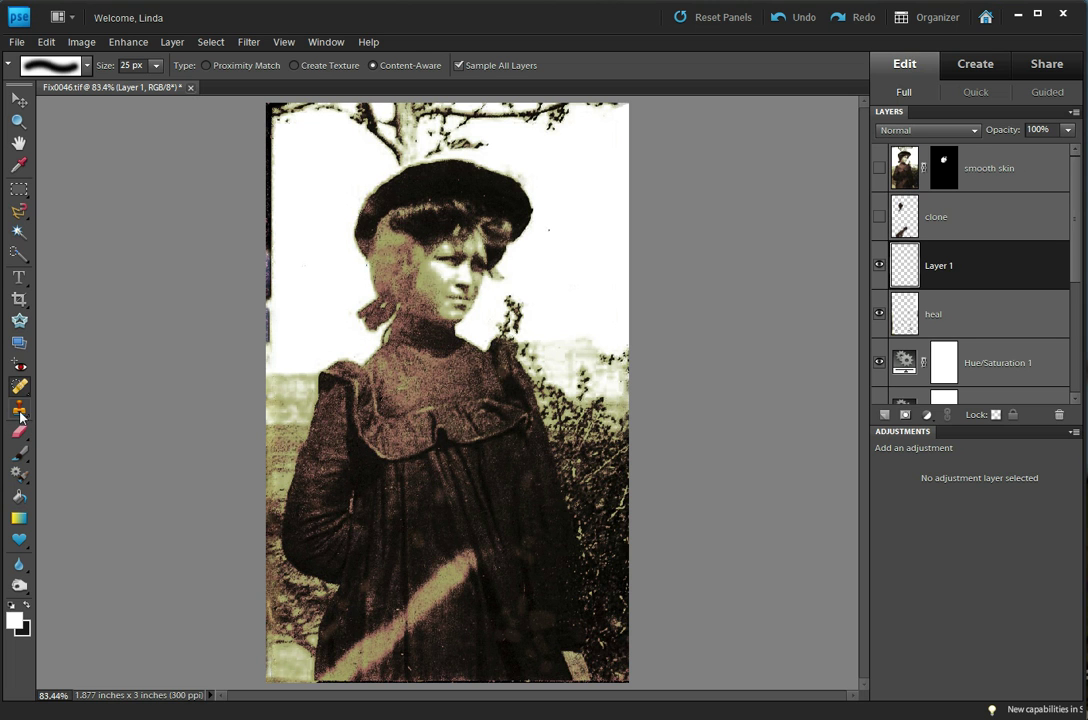
# Cover the dark left edge beside the sky with sampled clean sky using the Clone Stamp at 20 px, undoing and redoing the first stroke.
pyautogui.press('s')
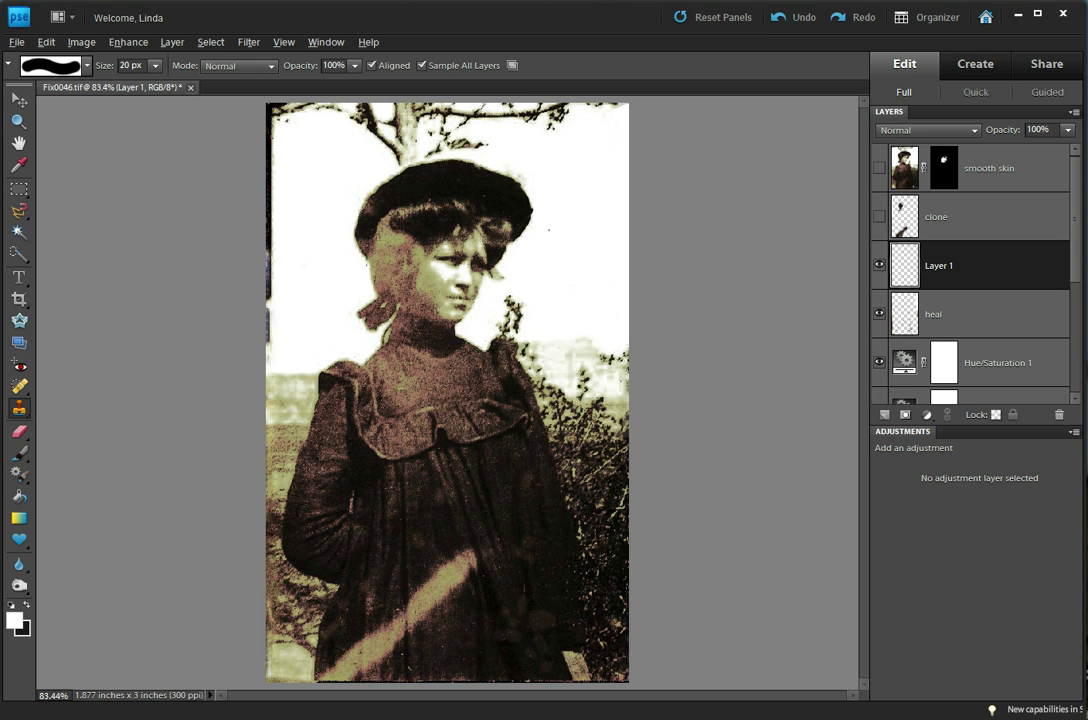
pyautogui.keyDown('alt'); pyautogui.click(292, 351); pyautogui.keyUp('alt')
pyautogui.click(268, 363)
pyautogui.moveTo(268, 363); pyautogui.dragTo(270, 127)
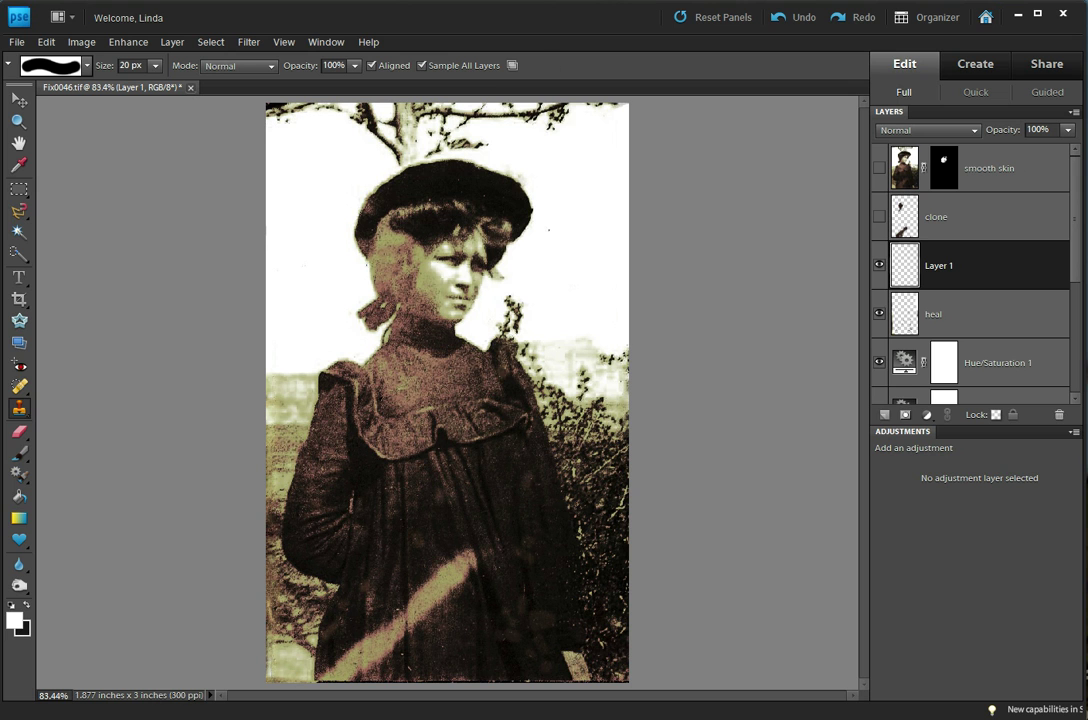
pyautogui.click(779, 17)
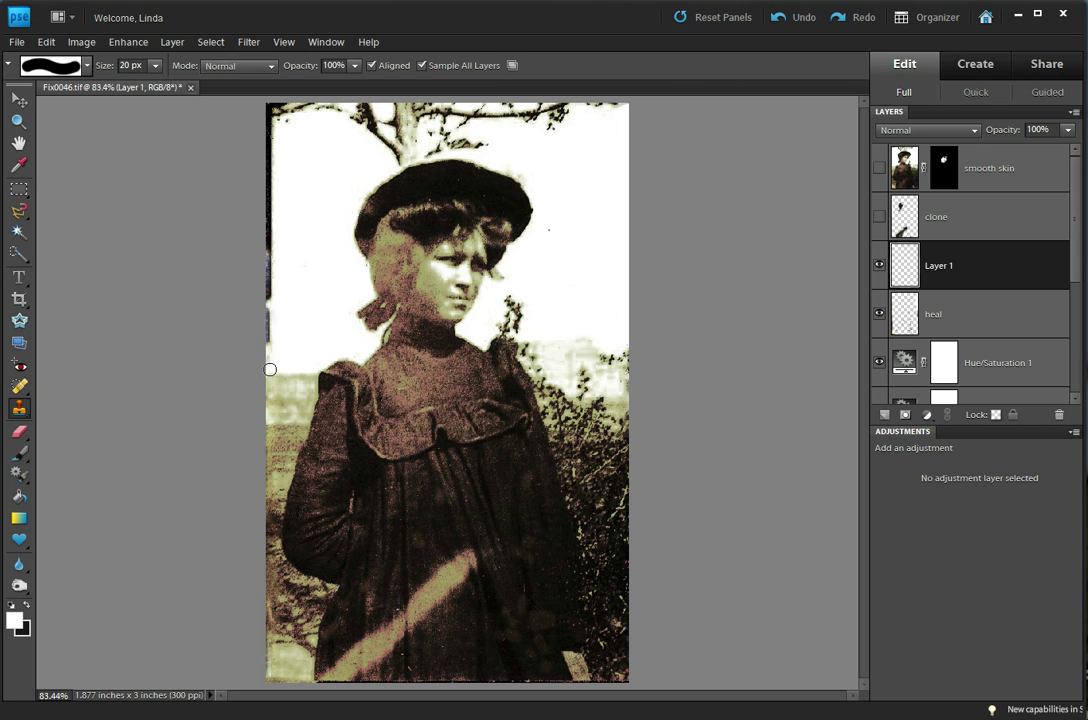
pyautogui.moveTo(268, 298); pyautogui.dragTo(273, 218)
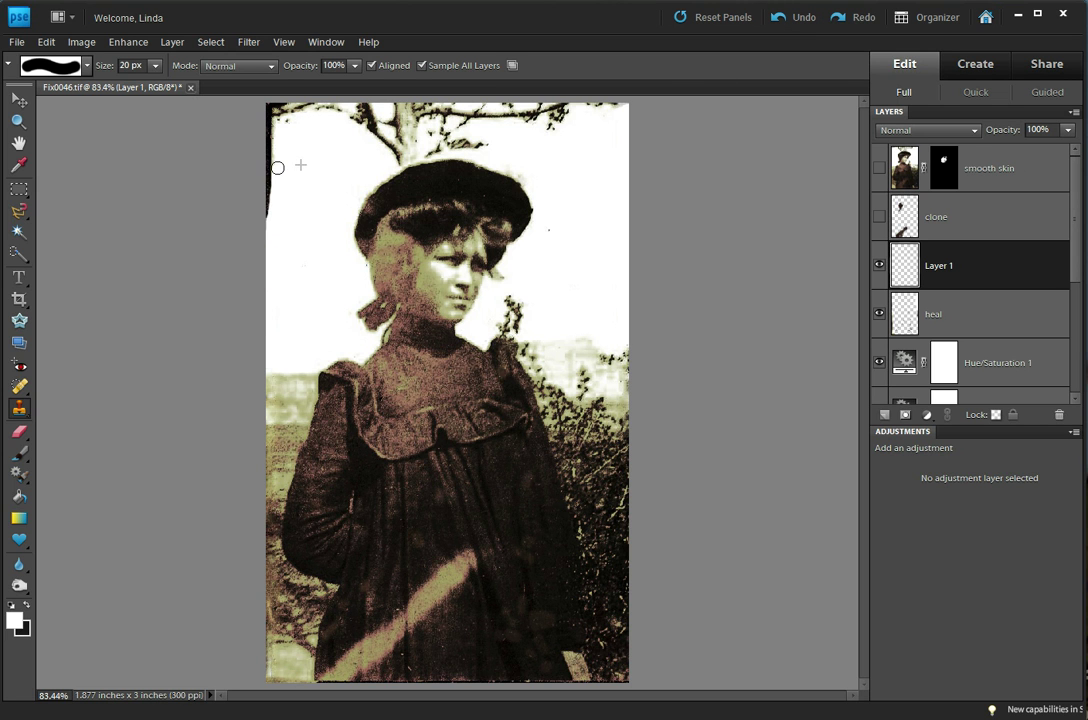
pyautogui.moveTo(271, 118); pyautogui.dragTo(269, 230)
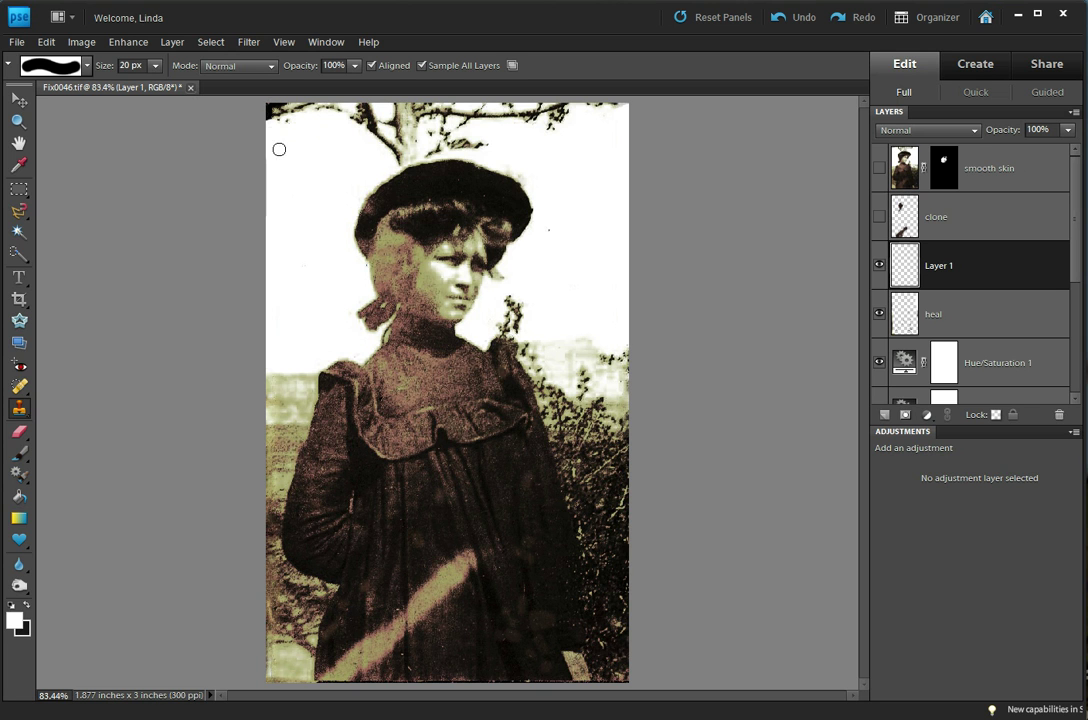
# Reduce the Clone Stamp brush to 7 px and retouch the dark upper-left corner of the photo near the branch.
pyautogui.press('[')
pyautogui.press('[')
pyautogui.press('[')
pyautogui.press('[')
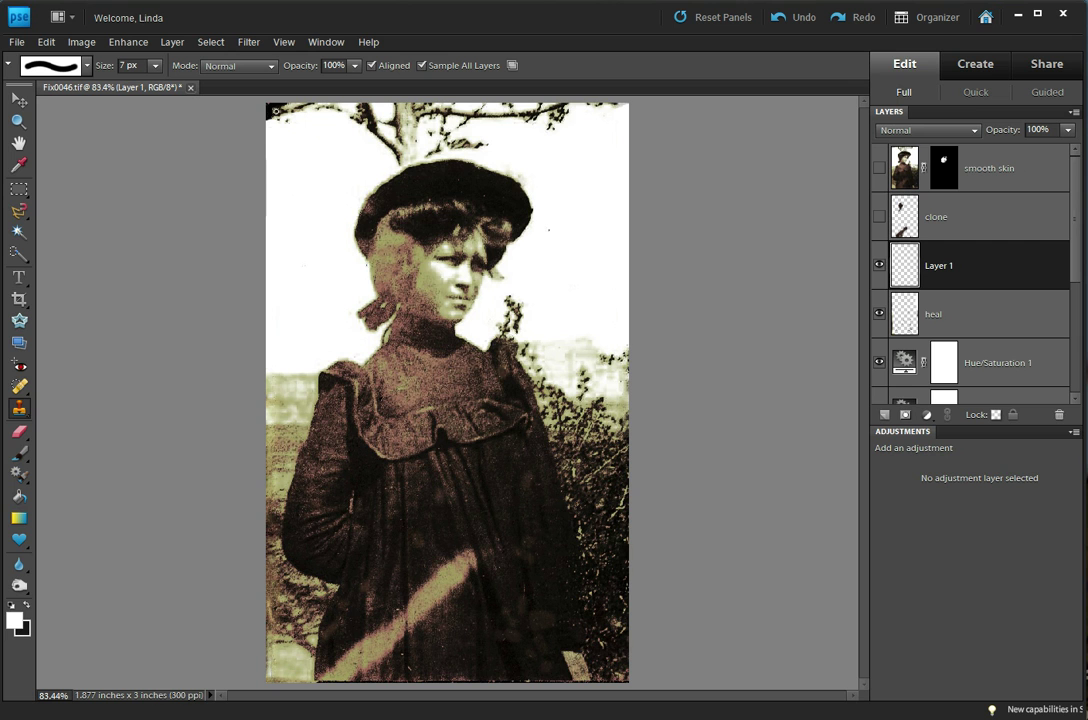
pyautogui.click(278, 110)
# Clone dark dress fabric over the upper part of the light streak on the lower dress, using a 30 px Clone Stamp at 68% opacity.
pyautogui.click(353, 66)
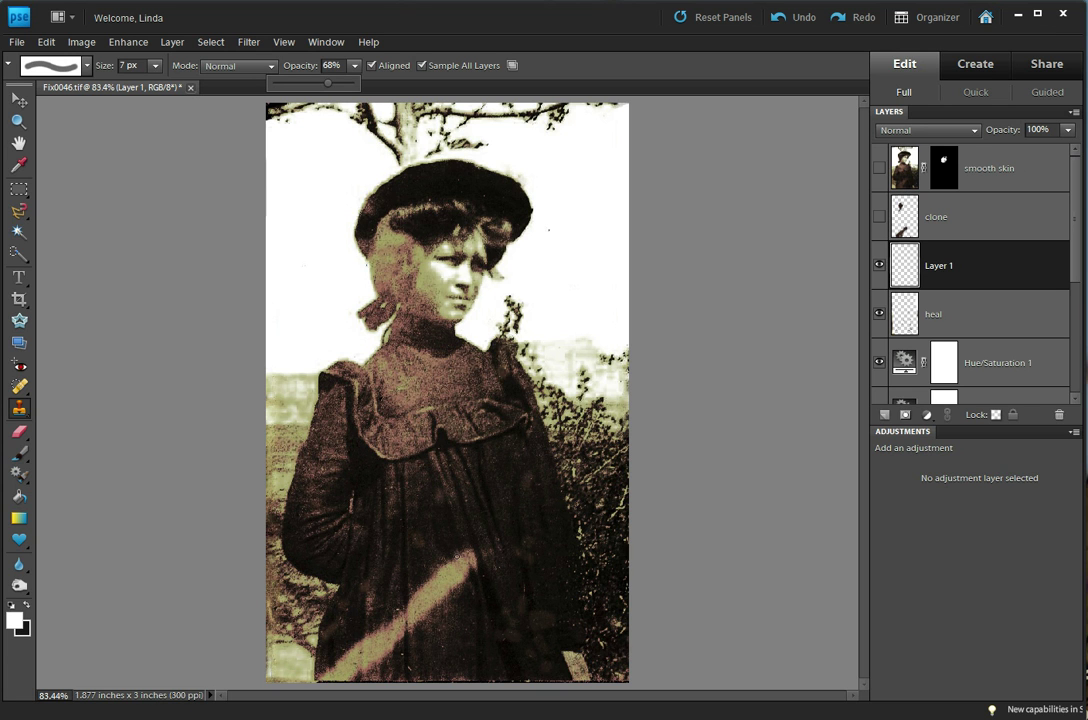
pyautogui.press('[')
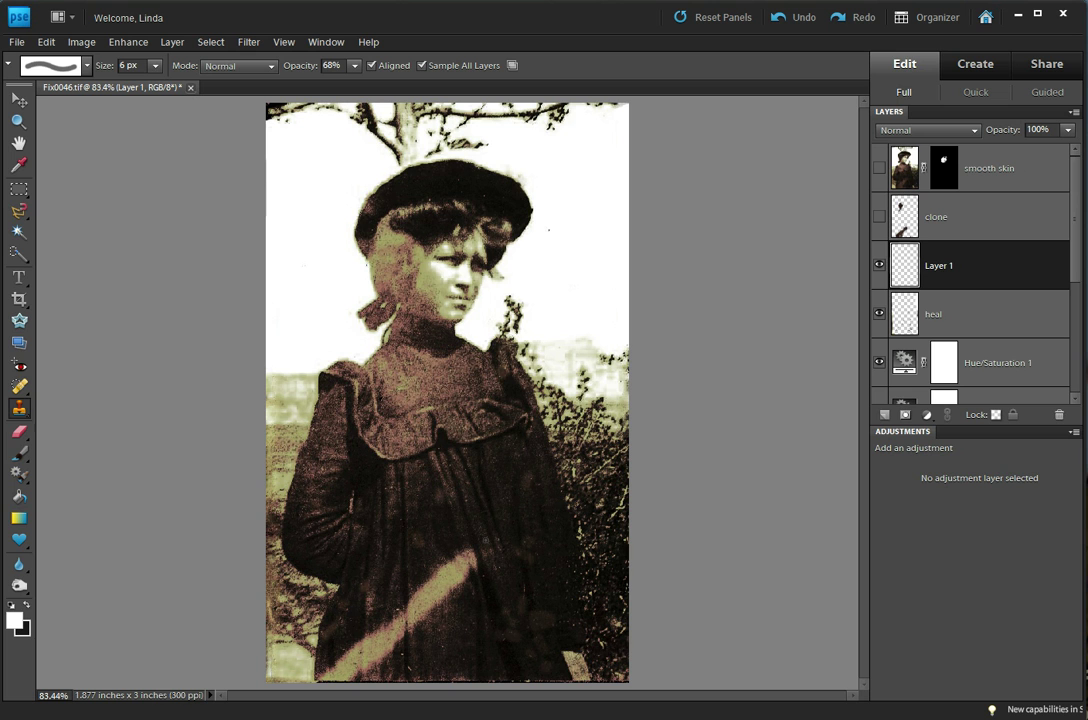
pyautogui.press(']')
pyautogui.press(']')
pyautogui.press(']')
pyautogui.press(']')
pyautogui.press(']')
pyautogui.press(']')
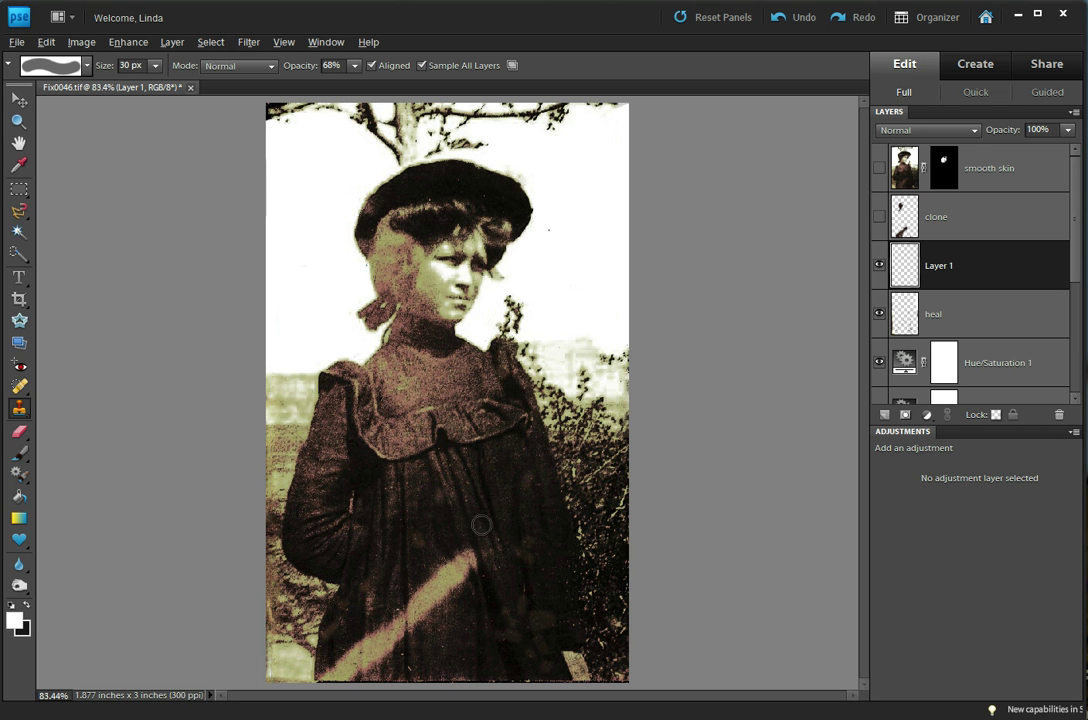
pyautogui.keyDown('alt'); pyautogui.click(465, 537); pyautogui.keyUp('alt')
pyautogui.click(463, 560)
pyautogui.click(455, 557)
pyautogui.moveTo(460, 556)
pyautogui.mouseDown()
pyautogui.moveTo(449, 534)
pyautogui.moveTo(447, 561)
pyautogui.moveTo(433, 555)
pyautogui.moveTo(425, 582)
pyautogui.moveTo(407, 578)
pyautogui.moveTo(403, 627)
pyautogui.moveTo(410, 590)
pyautogui.moveTo(413, 608)
pyautogui.moveTo(461, 564)
pyautogui.moveTo(338, 624)
pyautogui.moveTo(500, 633)
pyautogui.moveTo(481, 603)
pyautogui.moveTo(476, 559)
pyautogui.moveTo(471, 614)
pyautogui.moveTo(461, 578)
pyautogui.moveTo(446, 645)
pyautogui.moveTo(469, 616)
pyautogui.moveTo(457, 584)
pyautogui.moveTo(476, 637)
pyautogui.moveTo(450, 590)
pyautogui.moveTo(452, 625)
pyautogui.moveTo(444, 597)
pyautogui.moveTo(437, 632)
pyautogui.moveTo(430, 605)
pyautogui.moveTo(432, 637)
pyautogui.moveTo(449, 619)
pyautogui.mouseUp()
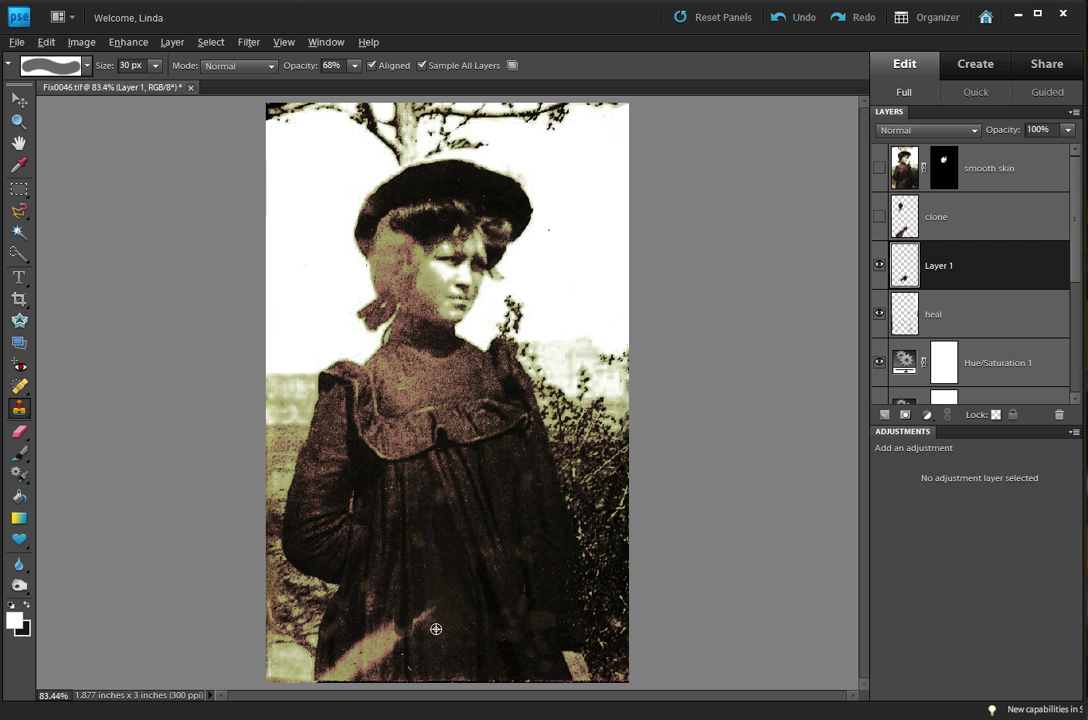
pyautogui.moveTo(438, 626)
pyautogui.mouseDown()
pyautogui.moveTo(435, 603)
pyautogui.moveTo(432, 652)
pyautogui.moveTo(425, 607)
pyautogui.moveTo(425, 648)
pyautogui.moveTo(420, 635)
pyautogui.moveTo(423, 600)
pyautogui.mouseUp()
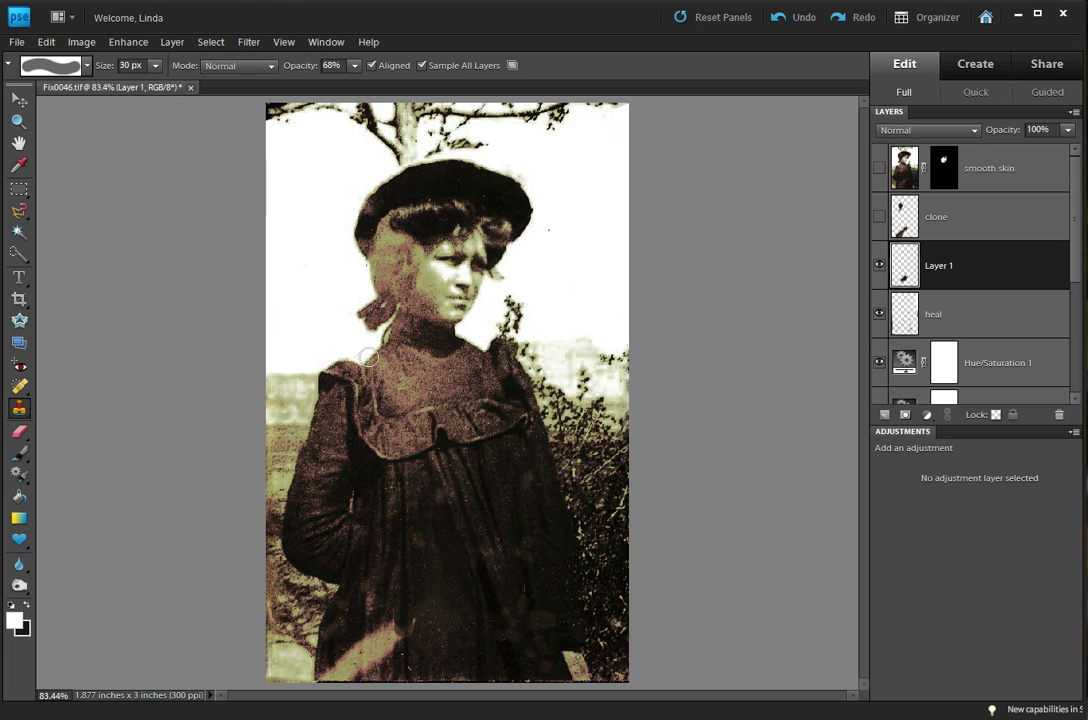
# Set the Clone Stamp opacity to 37% and clone dark tones over the faded hair just below the hat.
pyautogui.click(355, 65)
pyautogui.moveTo(355, 83); pyautogui.dragTo(329, 88)
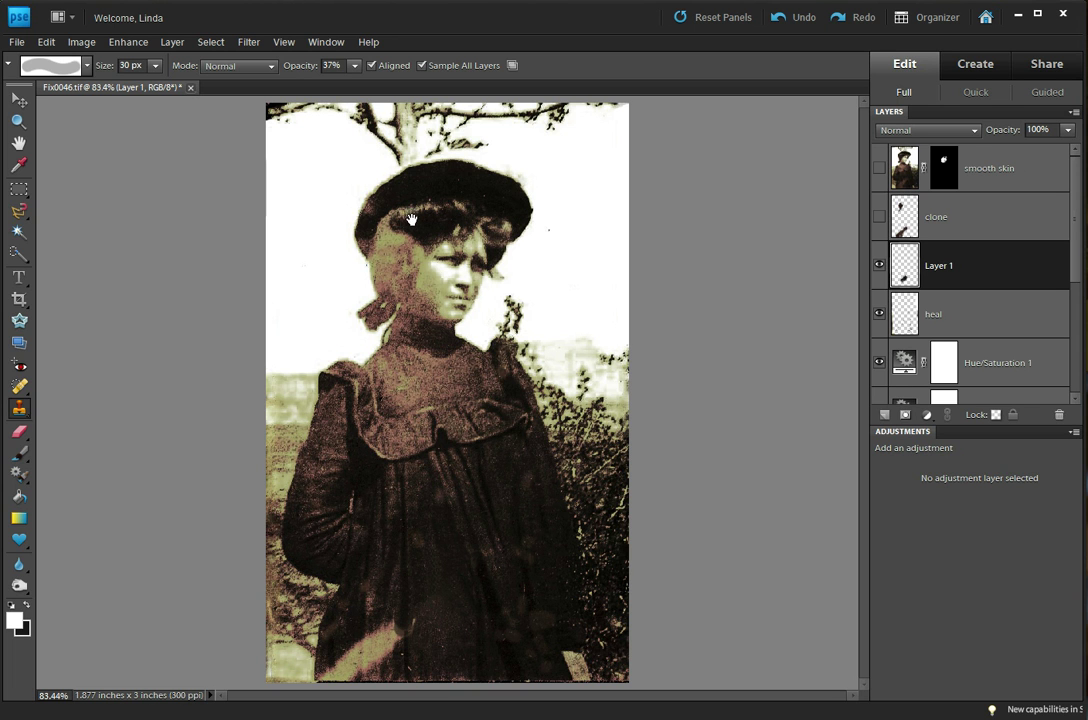
pyautogui.moveTo(406, 210)
pyautogui.mouseDown()
pyautogui.moveTo(391, 214)
pyautogui.moveTo(399, 240)
pyautogui.moveTo(387, 236)
pyautogui.mouseUp()
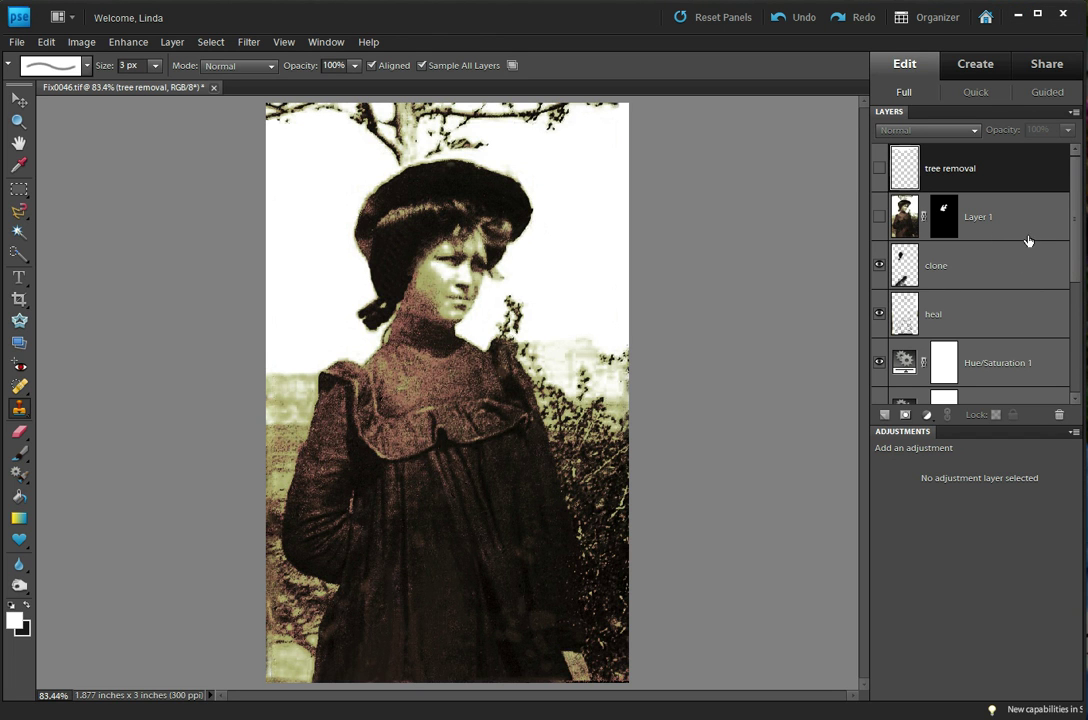
# Stamp all visible layers into a new layer above "clone" and apply Surface Blur with radius 2 pixels and threshold 255 levels.
pyautogui.click(978, 273)
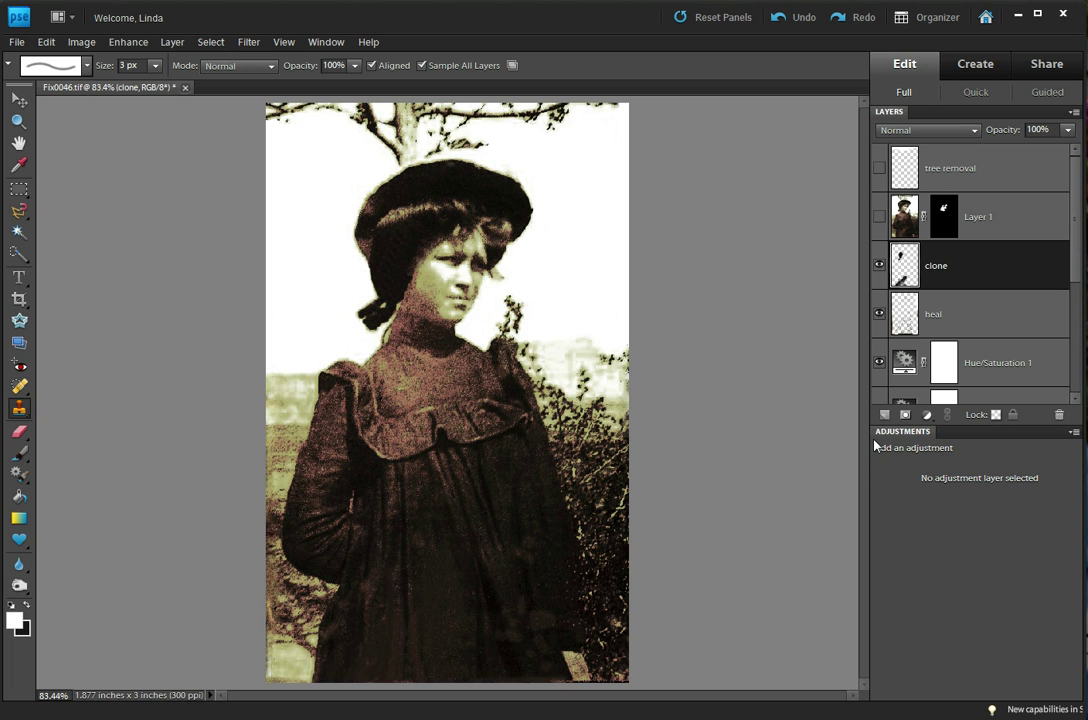
pyautogui.hotkey('ctrl', 'alt', 'shift', 'e')
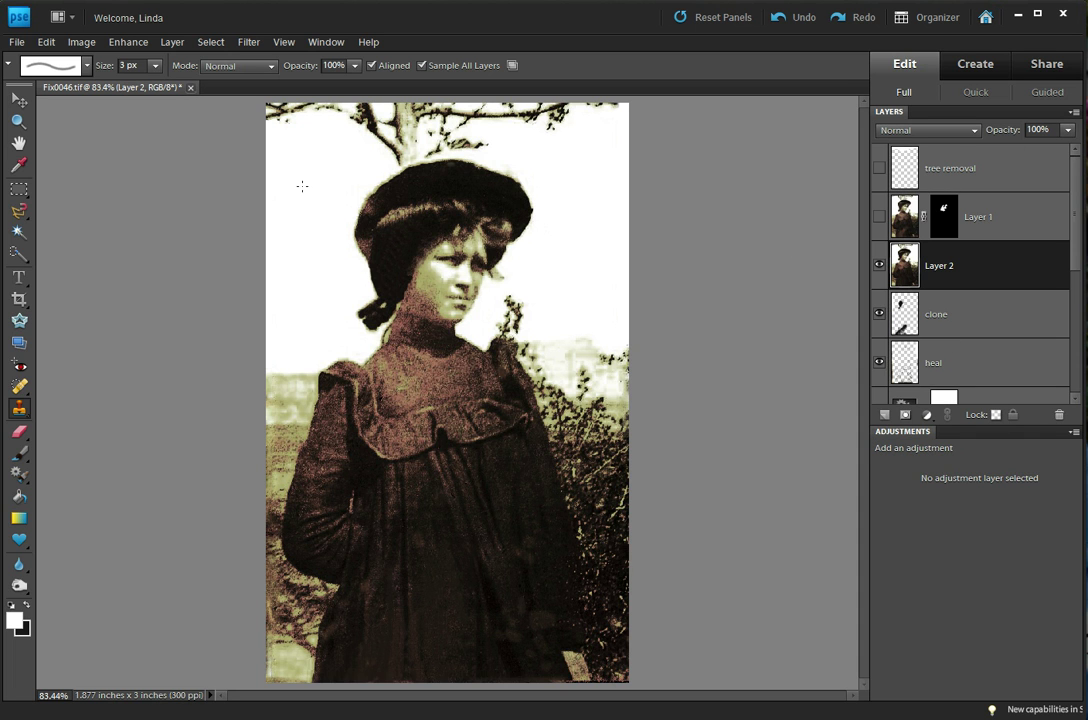
pyautogui.click(248, 42)
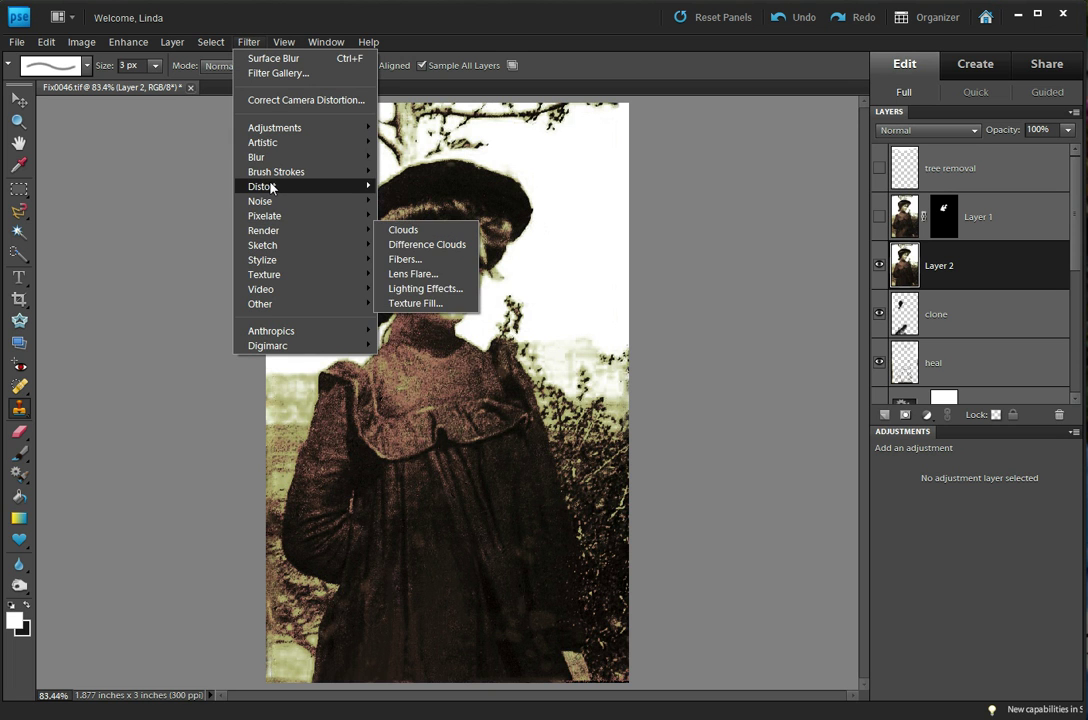
pyautogui.moveTo(265, 157)
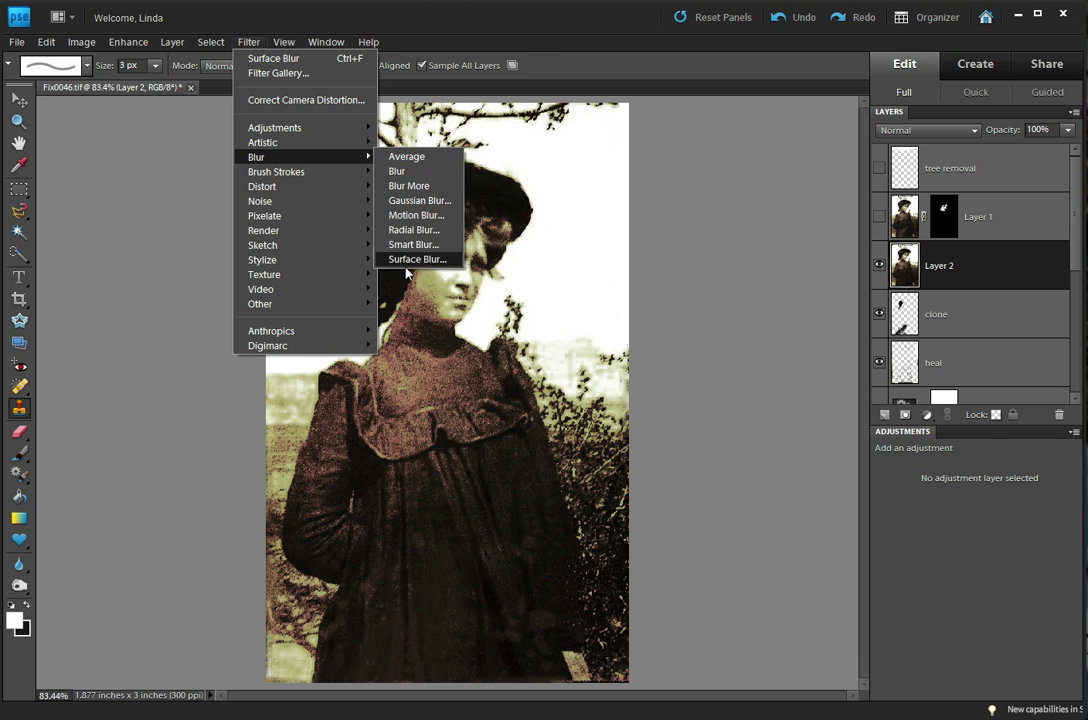
pyautogui.click(400, 257)
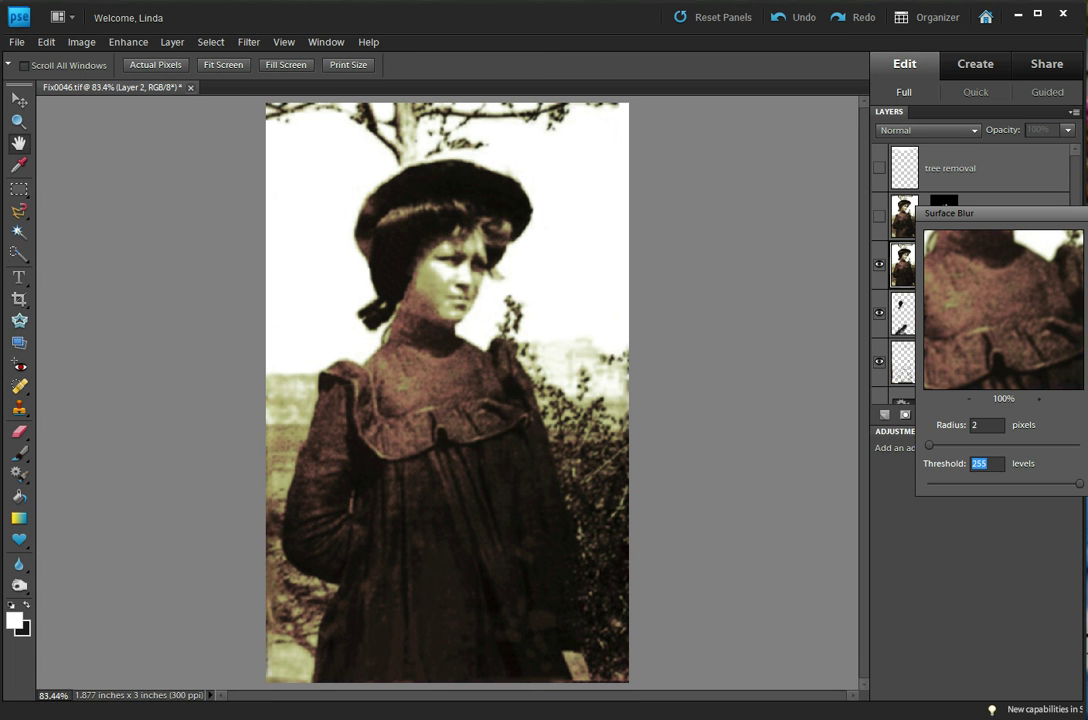
pyautogui.press('Return')
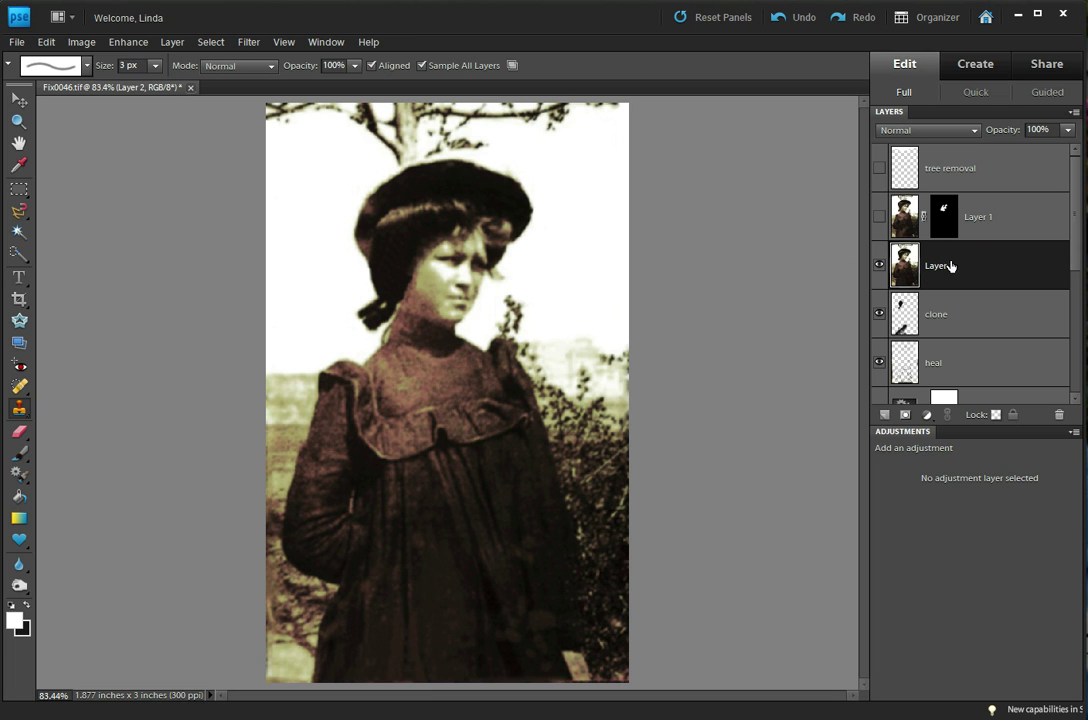
# Add a layer mask to the blurred layer, invert it to black, and paint white over the face with a 20 px brush.
pyautogui.click(905, 414)
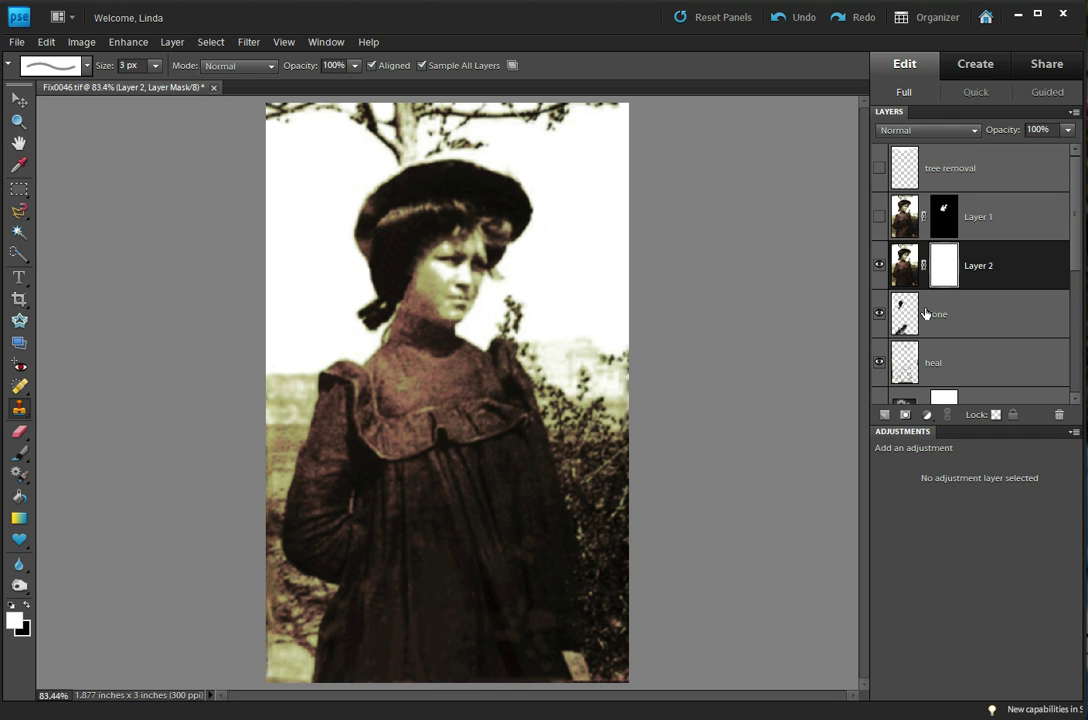
pyautogui.hotkey('ctrl', 'i')
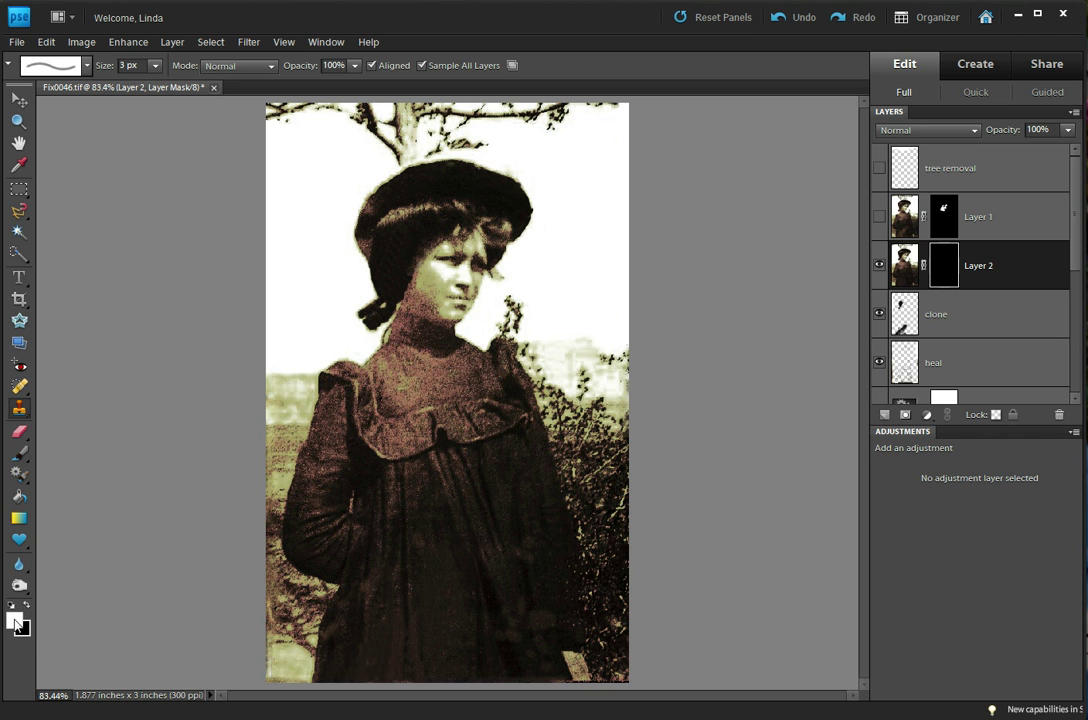
pyautogui.click(18, 452)
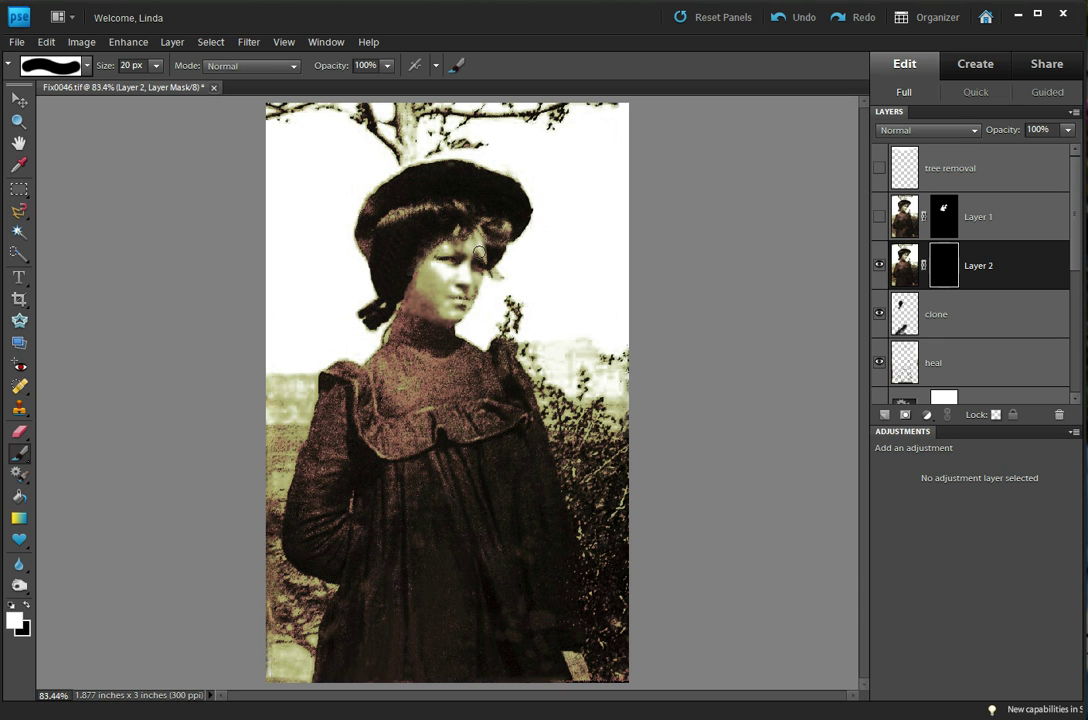
pyautogui.moveTo(480, 257)
pyautogui.mouseDown()
pyautogui.moveTo(378, 262)
pyautogui.moveTo(380, 243)
pyautogui.moveTo(388, 282)
pyautogui.mouseUp()
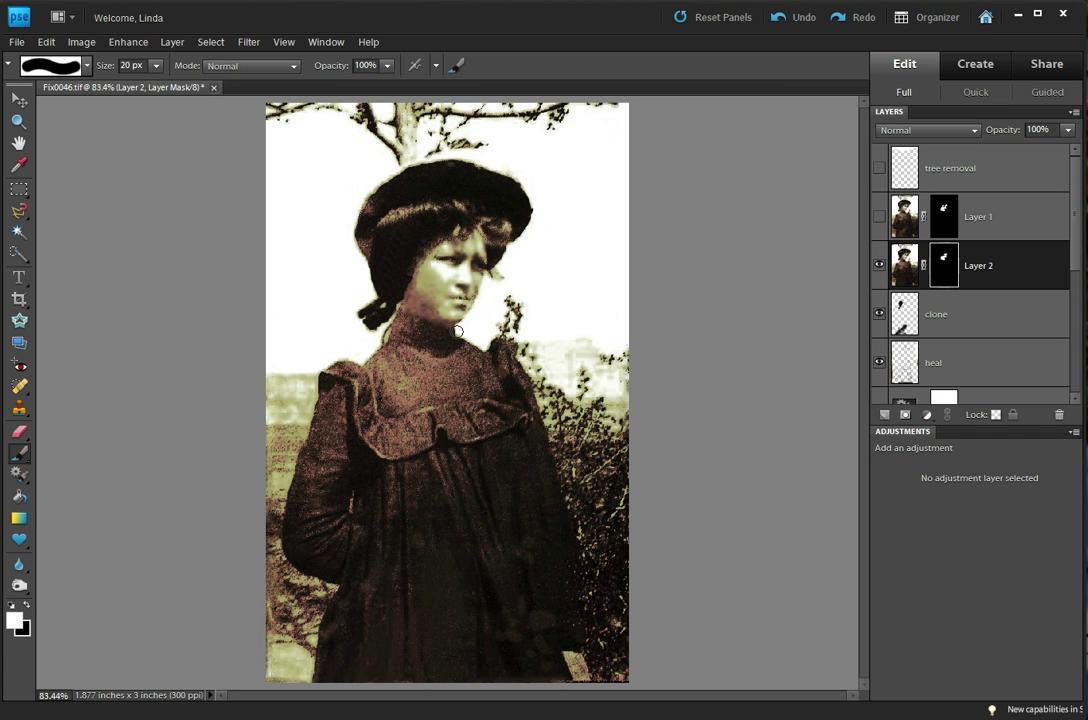
# Hide "Layer 2" and show the existing masked "Layer 1" at 51% opacity.
pyautogui.click(879, 267)
pyautogui.click(879, 216)
pyautogui.click(1013, 213)
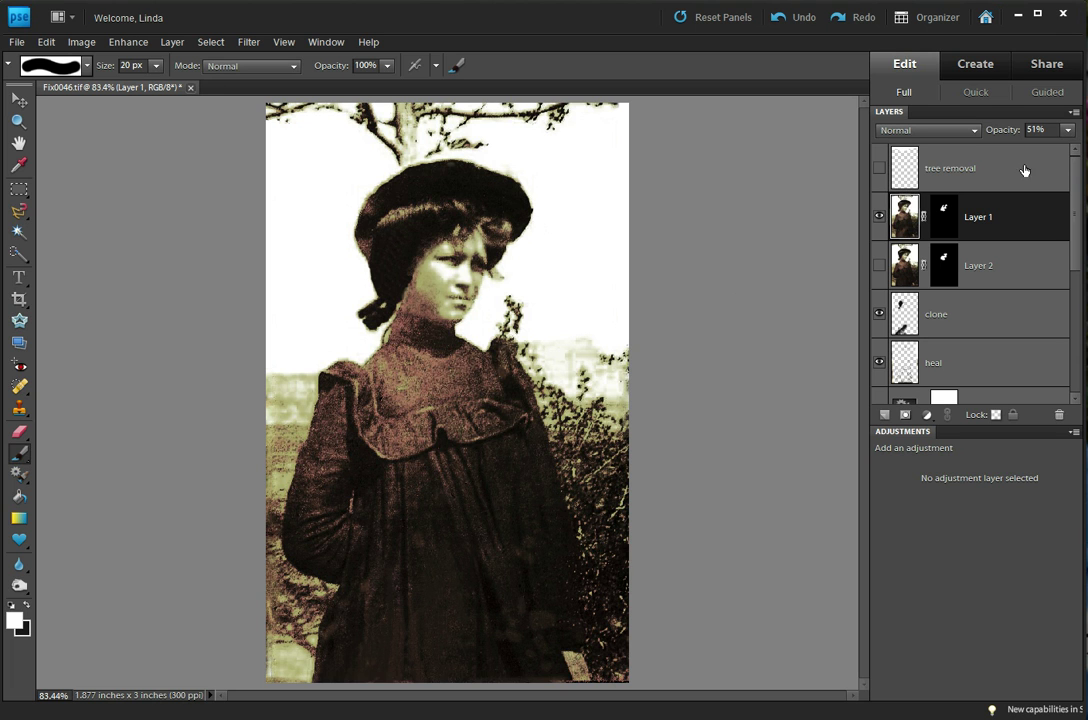
pyautogui.click(1068, 133)
pyautogui.moveTo(1039, 151)
pyautogui.mouseDown()
pyautogui.moveTo(1083, 152)
pyautogui.moveTo(1041, 152)
pyautogui.mouseUp()
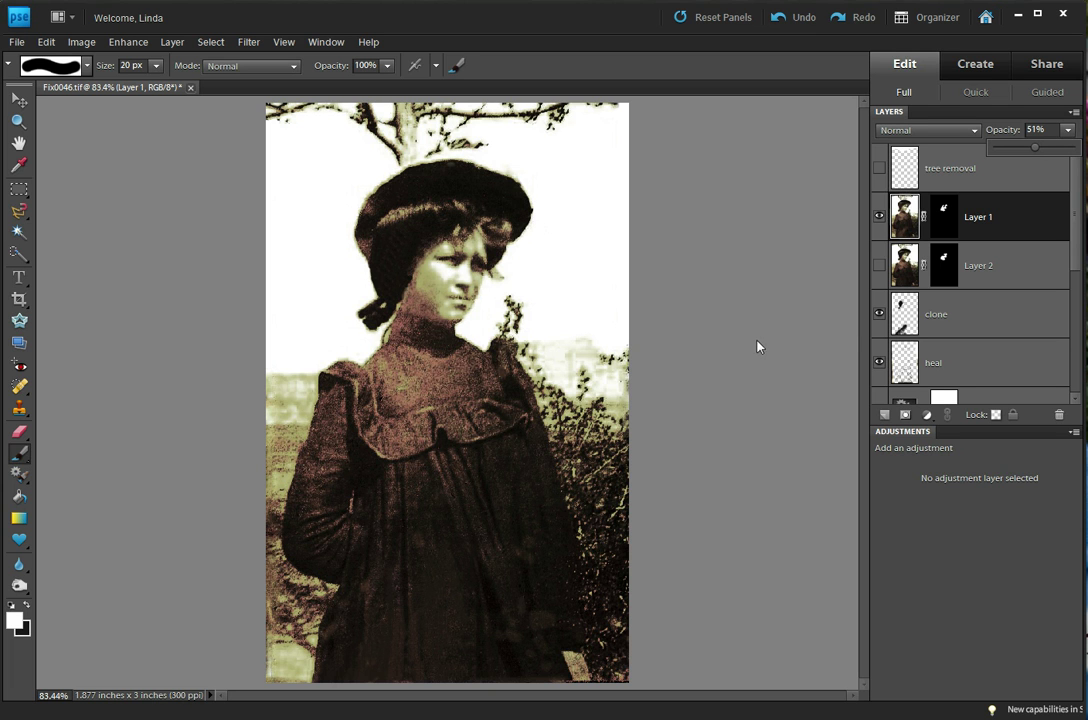
# Delete "Layer 2" and make the "tree removal" layer visible.
pyautogui.moveTo(972, 265); pyautogui.dragTo(1063, 412)
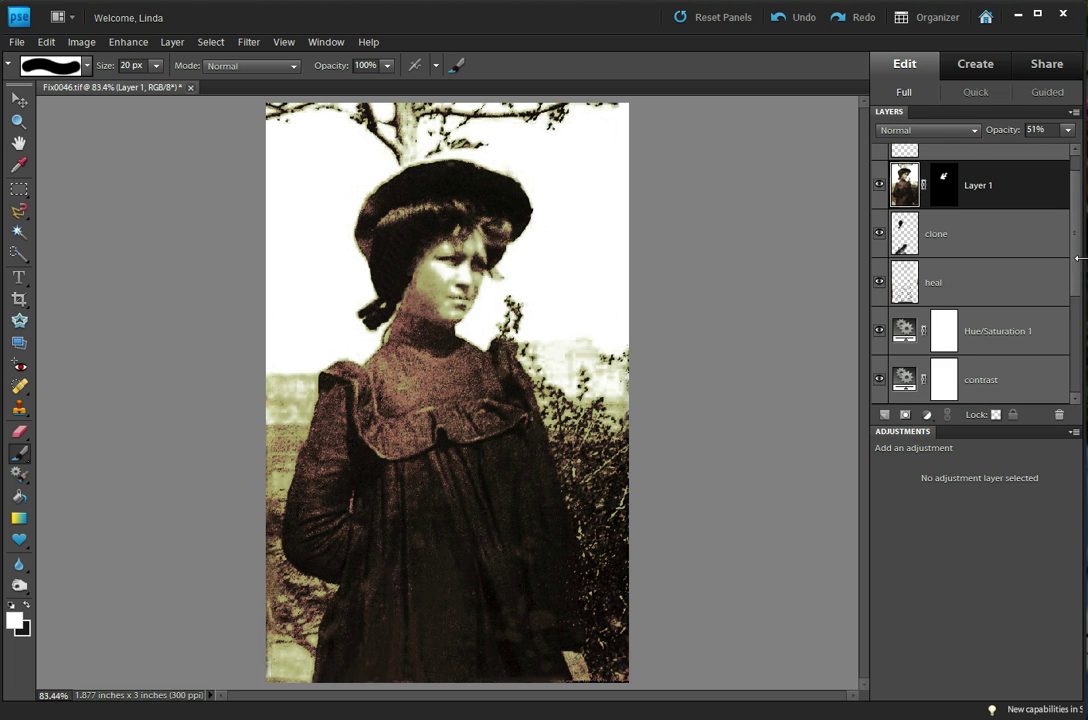
pyautogui.moveTo(1074, 259); pyautogui.dragTo(1076, 182)
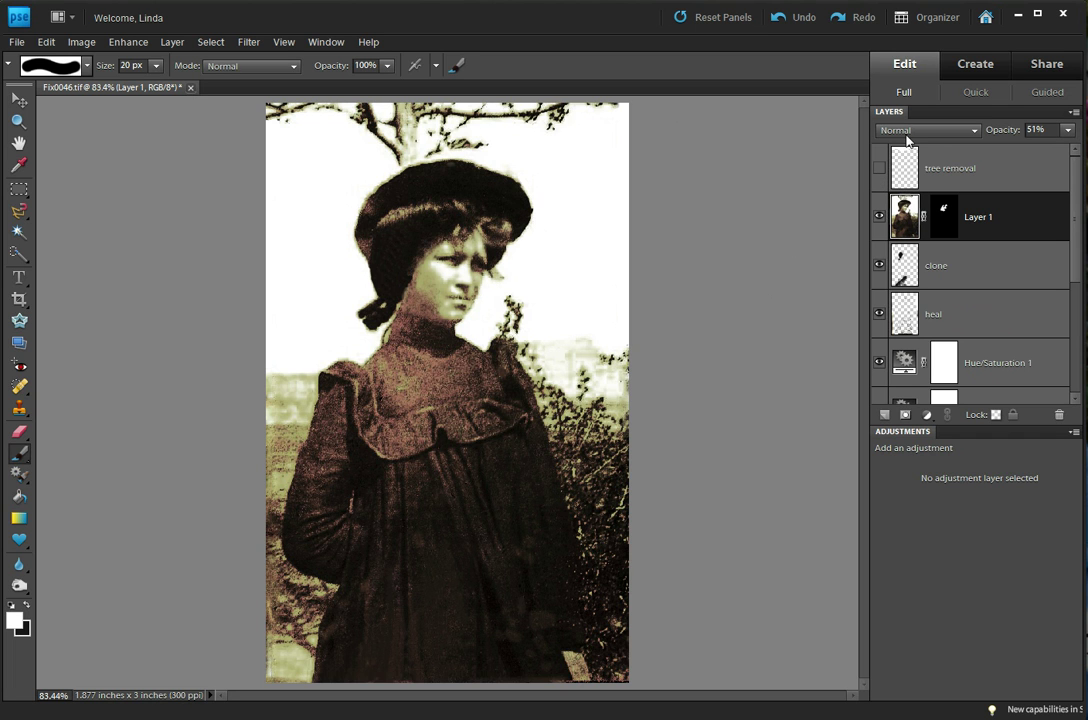
pyautogui.click(879, 168)
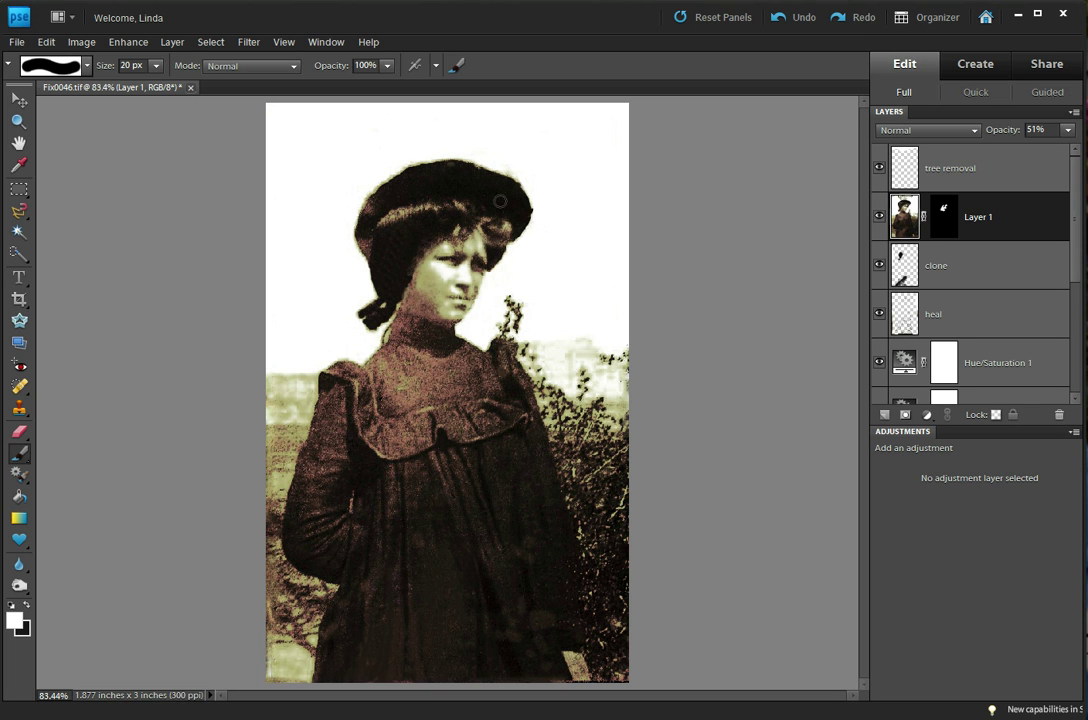
# Save the photo with its layers as Fix0046.tif in PictureRestorationClass, replacing the existing file, with LZW image compression and RLE layer compression.
pyautogui.click(16, 45)
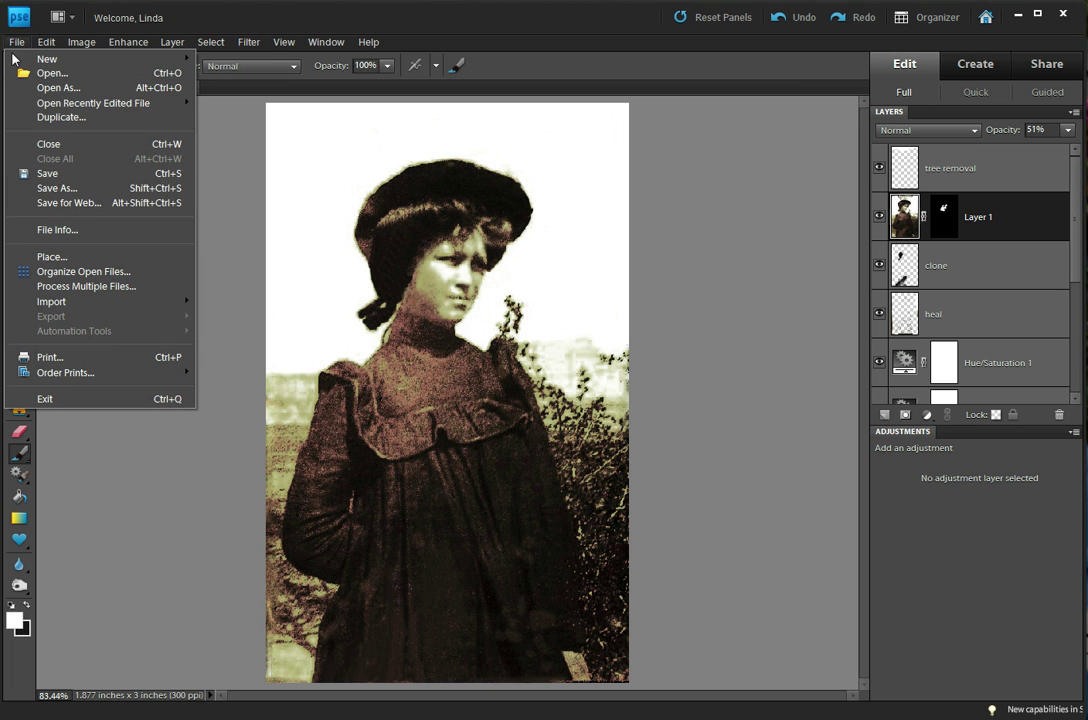
pyautogui.click(45, 188)
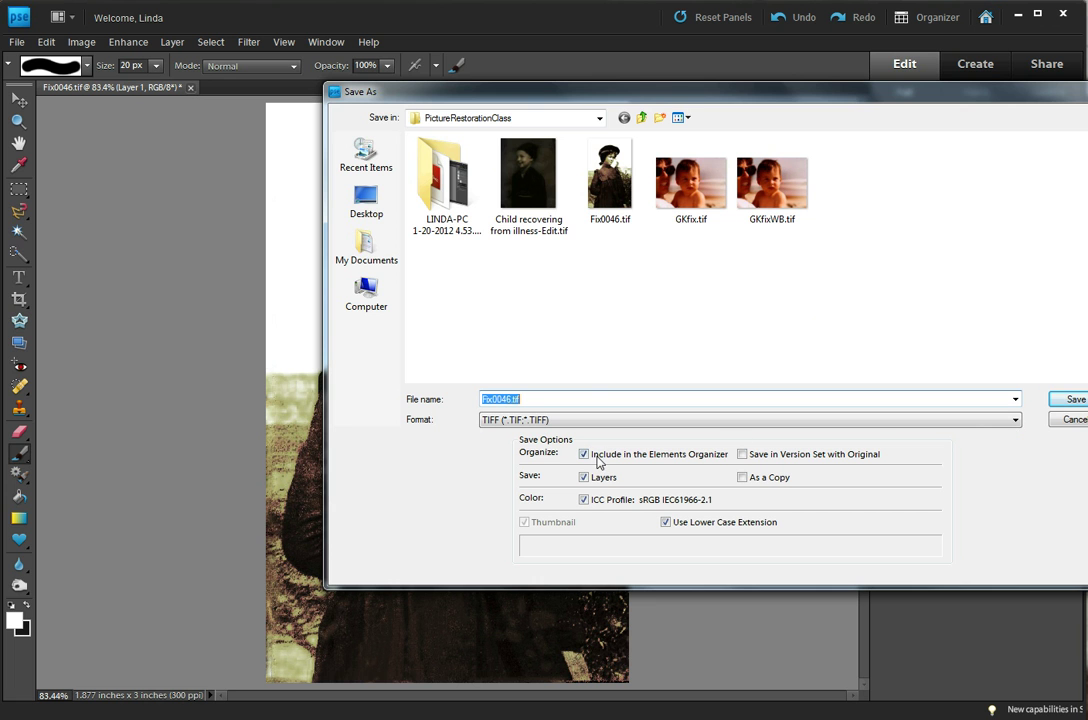
pyautogui.click(1069, 399)
pyautogui.click(506, 282)
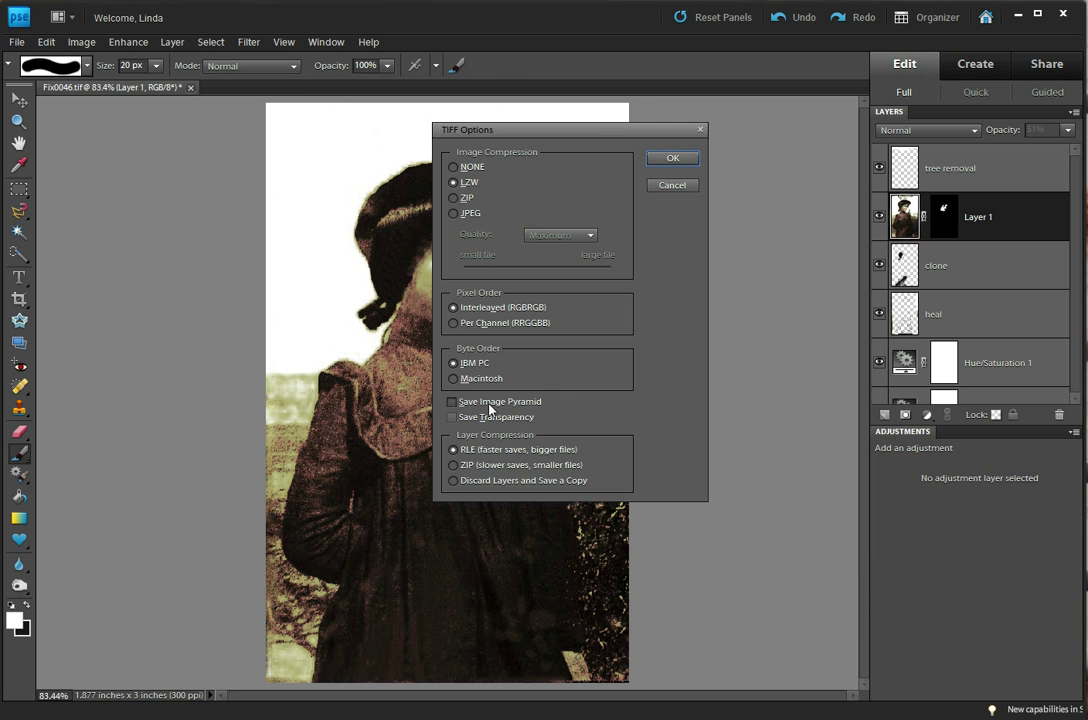
pyautogui.click(678, 157)
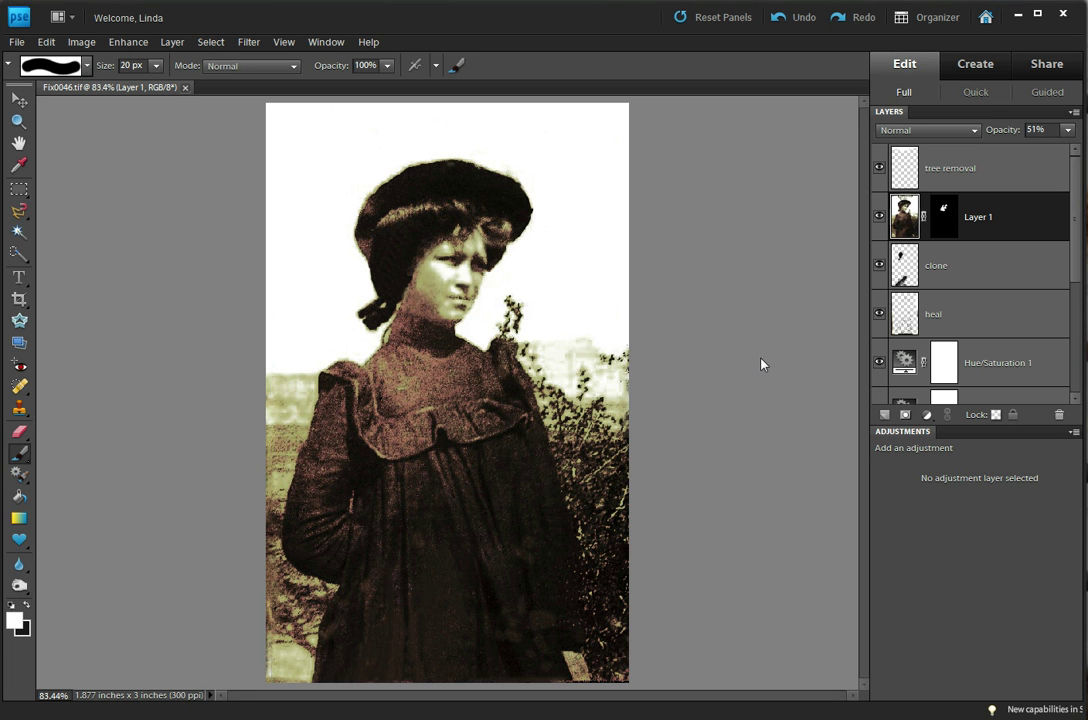